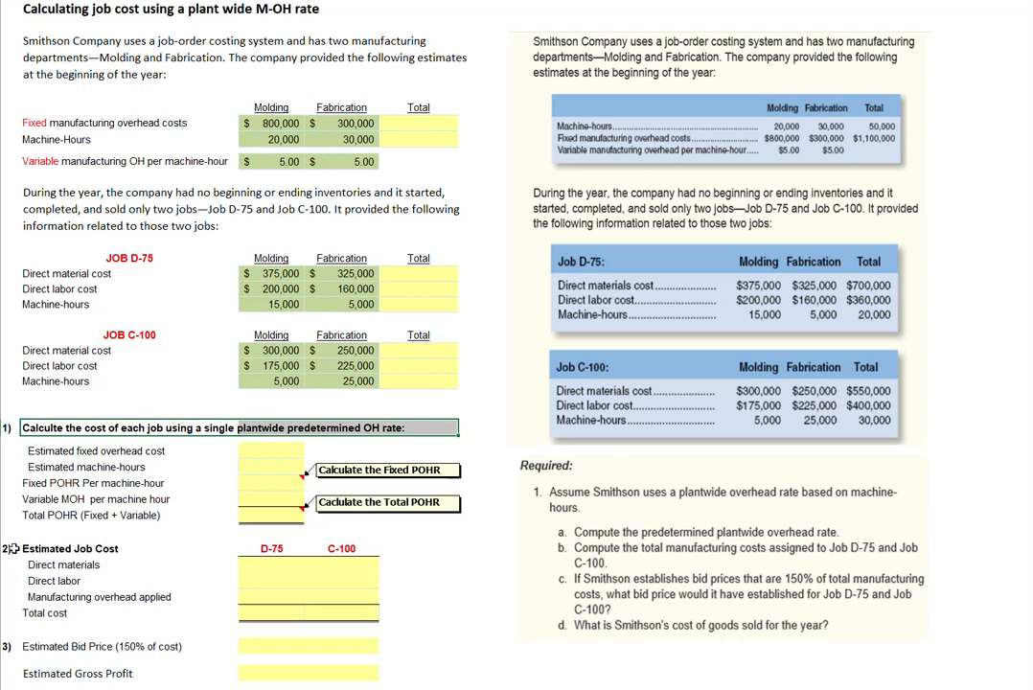
Examine the estimated job cost, bid price and gross profit sections, plus the Total columns for the estimates and both jobs
{"action": "left_click", "coordinate": [9, 548]}
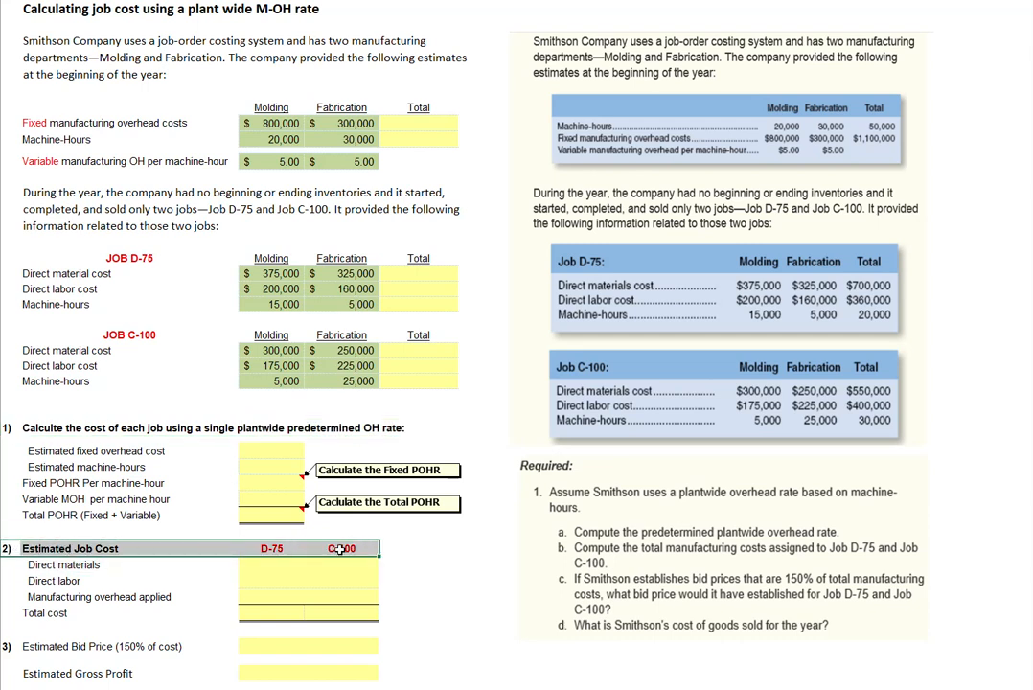
{"action": "left_click_drag", "start_coordinate": [340, 548], "coordinate": [340, 596]}
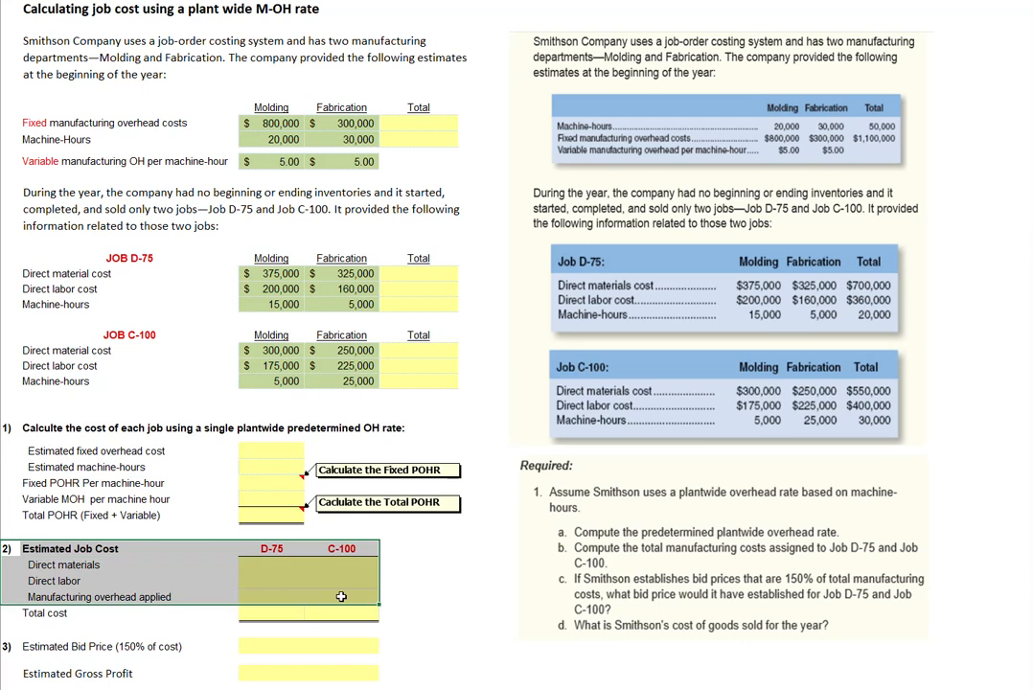
{"action": "left_click", "coordinate": [32, 648]}
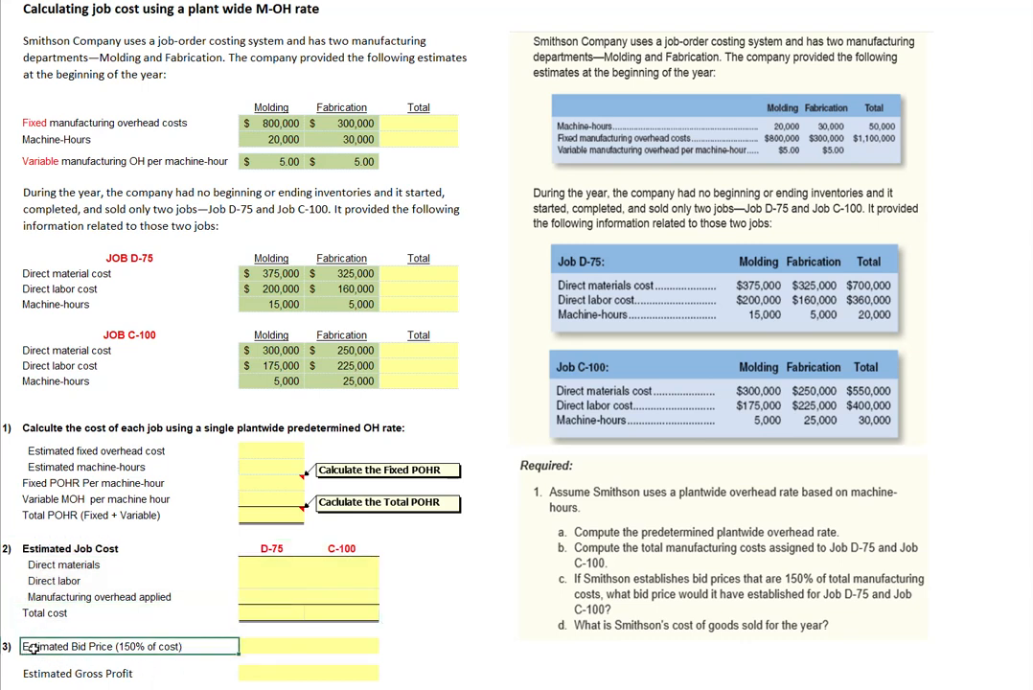
{"action": "left_click_drag", "start_coordinate": [33, 648], "coordinate": [344, 672]}
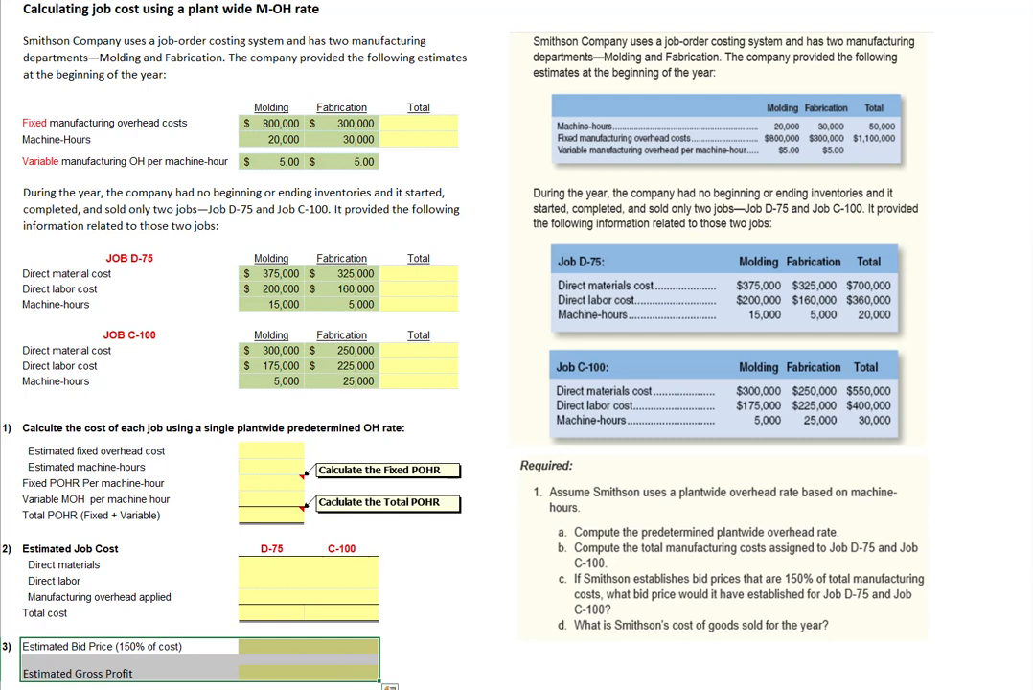
{"action": "left_click", "coordinate": [421, 126]}
{"action": "left_click_drag", "start_coordinate": [421, 126], "coordinate": [421, 139]}
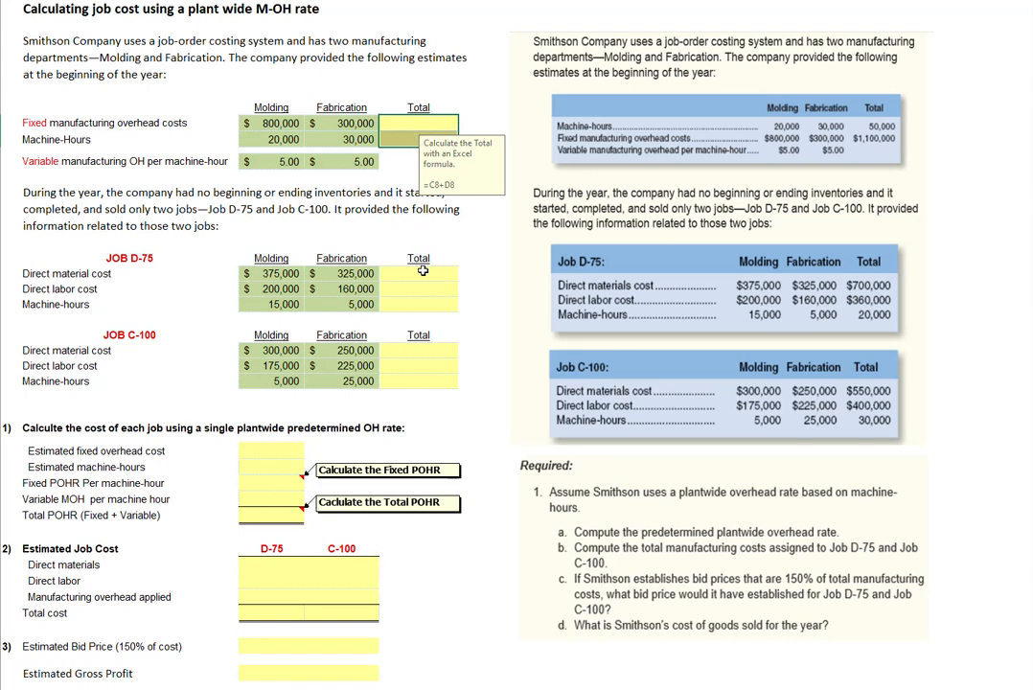
{"action": "left_click_drag", "start_coordinate": [422, 271], "coordinate": [421, 303]}
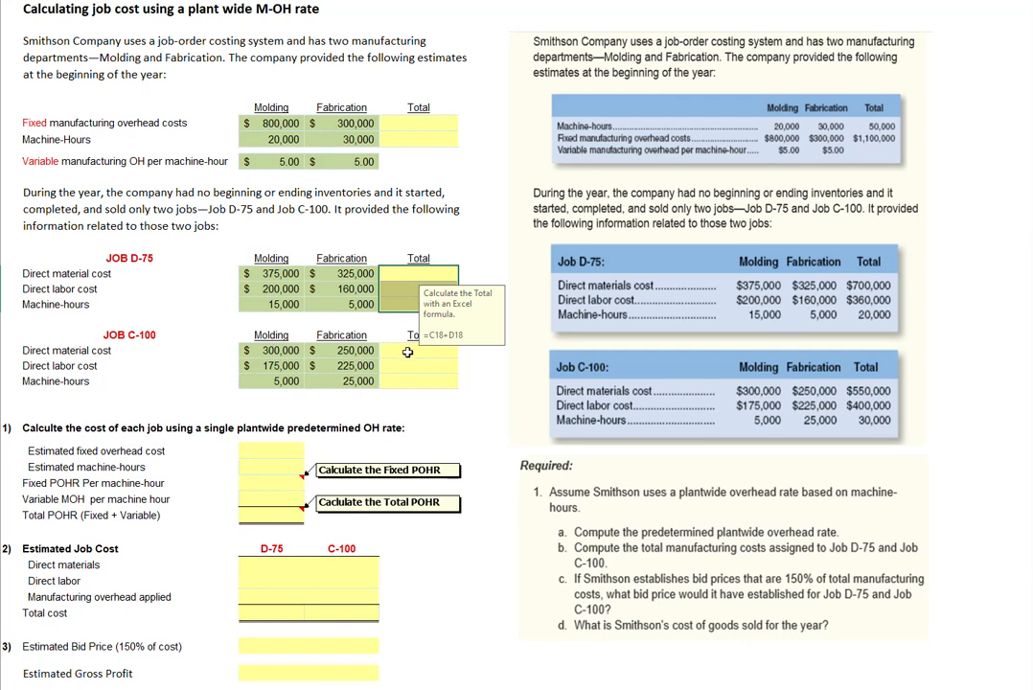
{"action": "left_click_drag", "start_coordinate": [414, 350], "coordinate": [412, 382]}
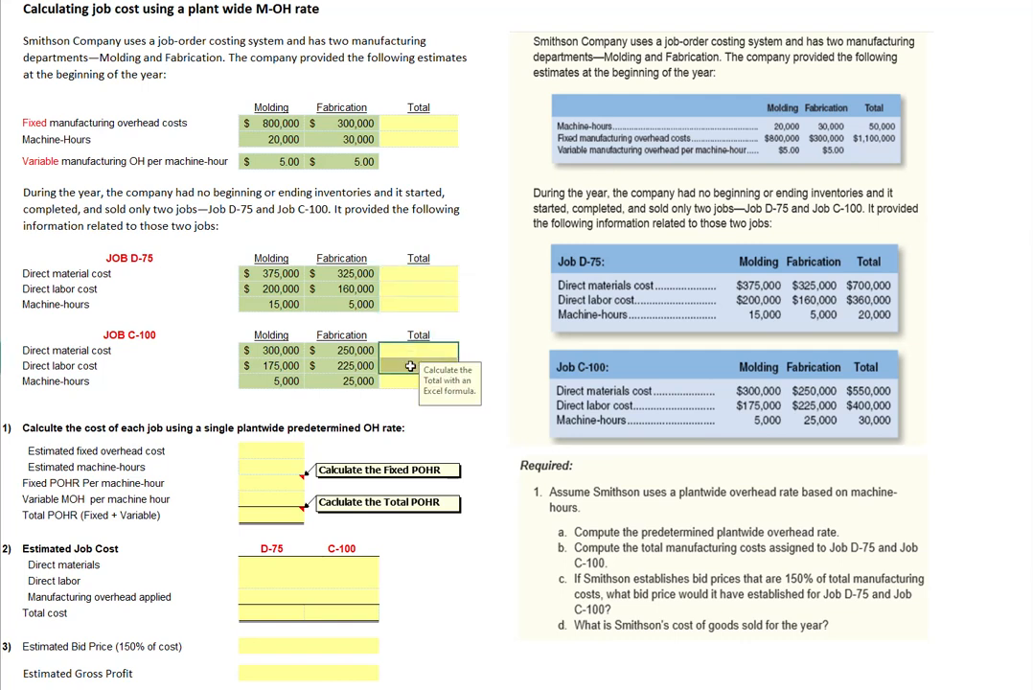
Total the fixed manufacturing overhead costs of both departments in E8 with the formula =C8+D8
{"action": "left_click", "coordinate": [424, 124]}
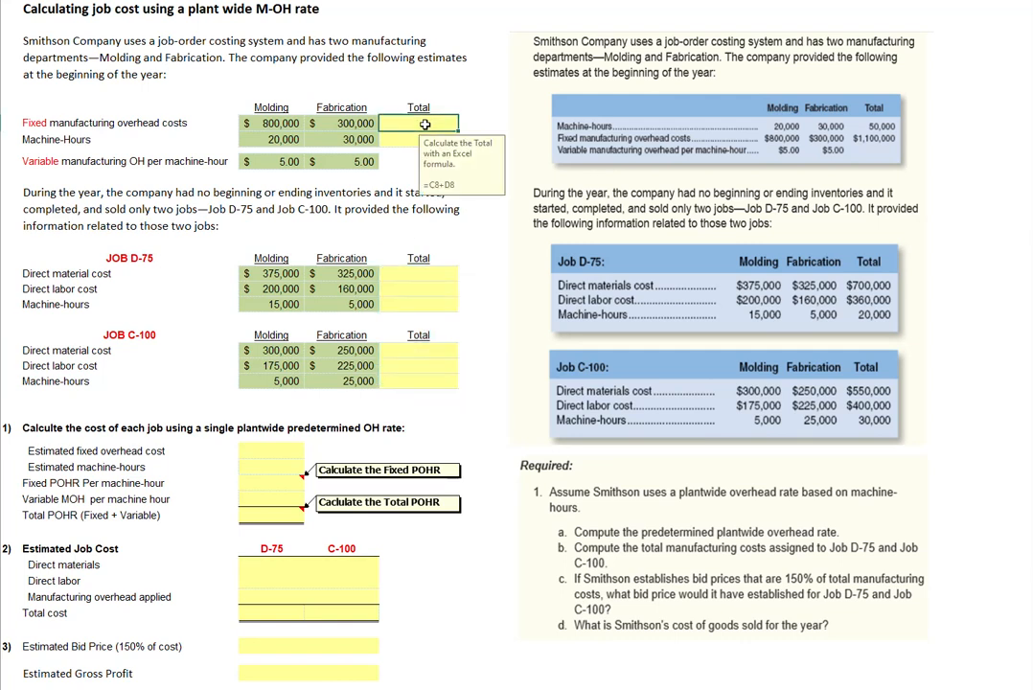
{"action": "type", "text": "="}
{"action": "left_click", "coordinate": [285, 123]}
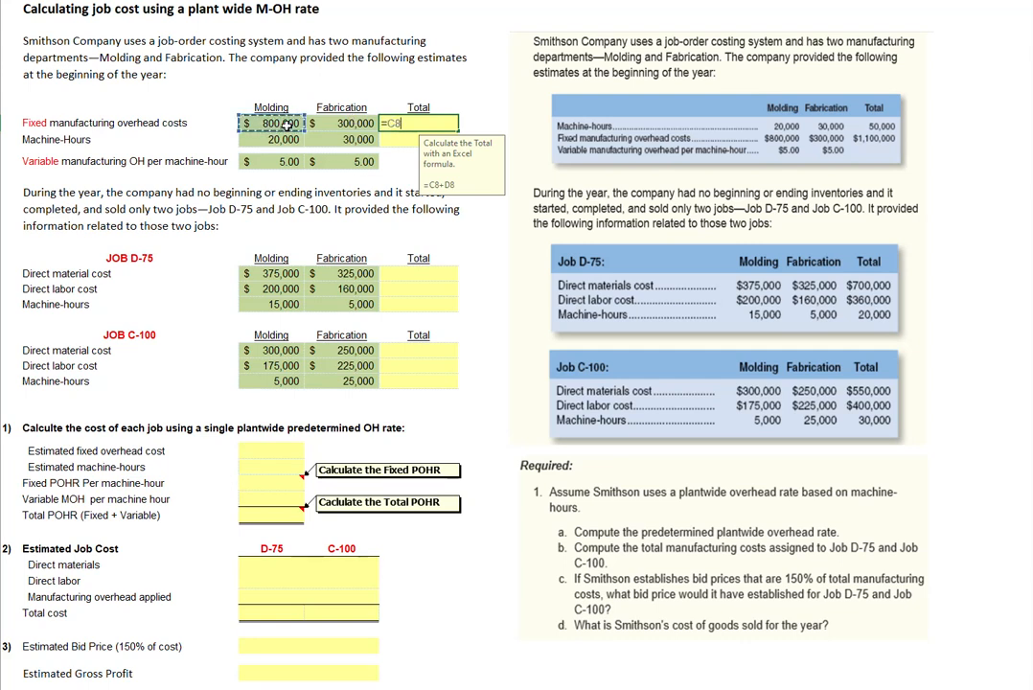
{"action": "type", "text": "+"}
{"action": "left_click", "coordinate": [334, 124]}
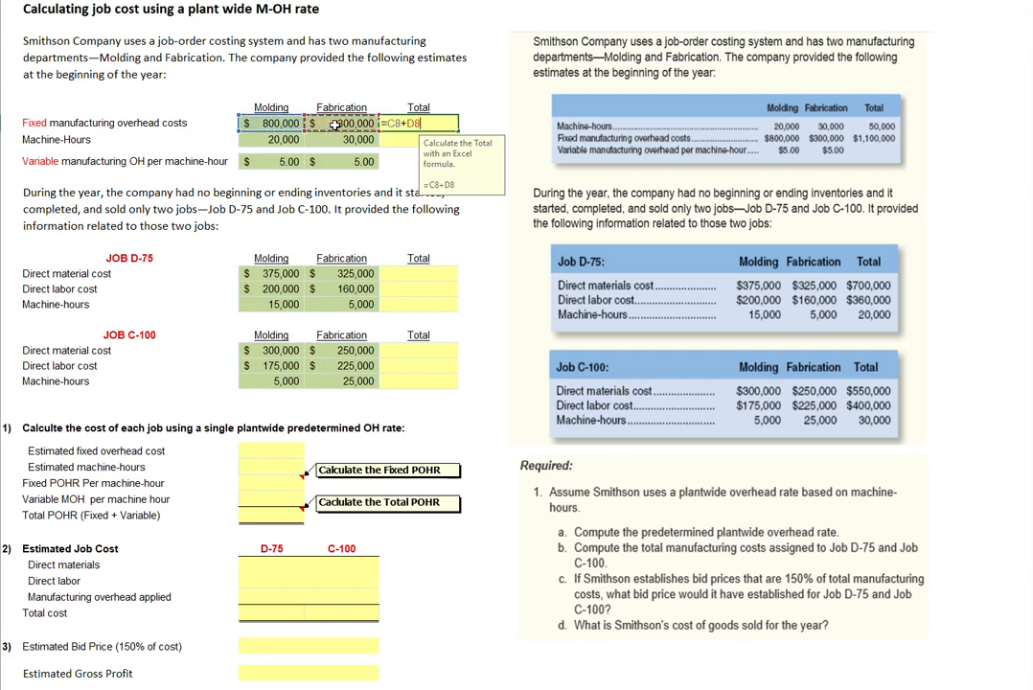
{"action": "key", "text": "Return"}
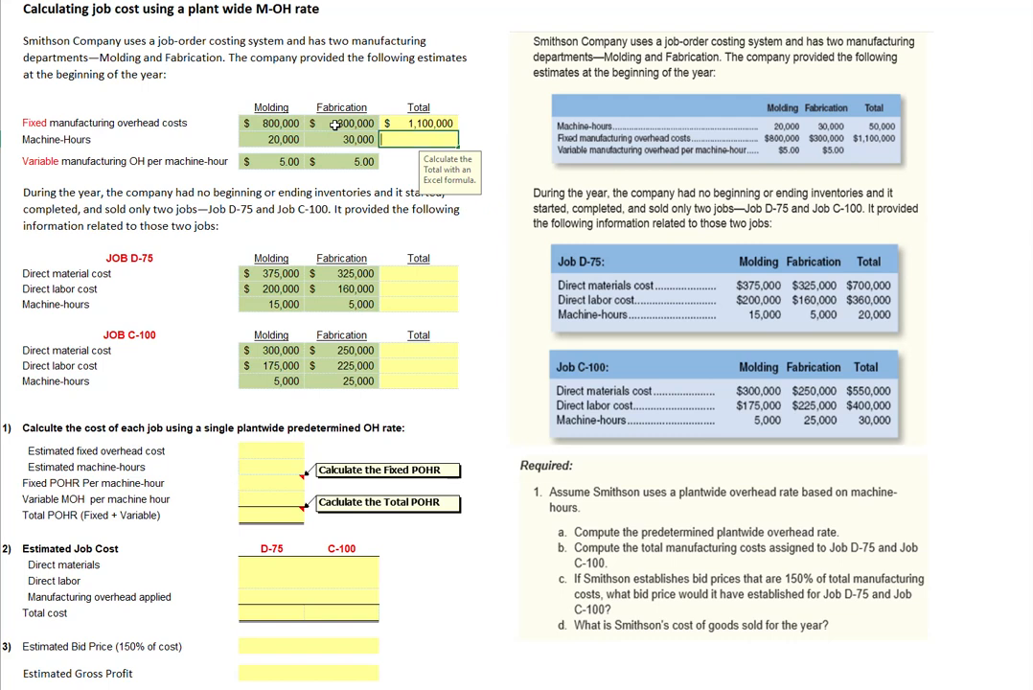
Total the estimated machine-hours of Molding and Fabrication in E9 with the formula =C9+D9
{"action": "type", "text": "="}
{"action": "left_click", "coordinate": [273, 139]}
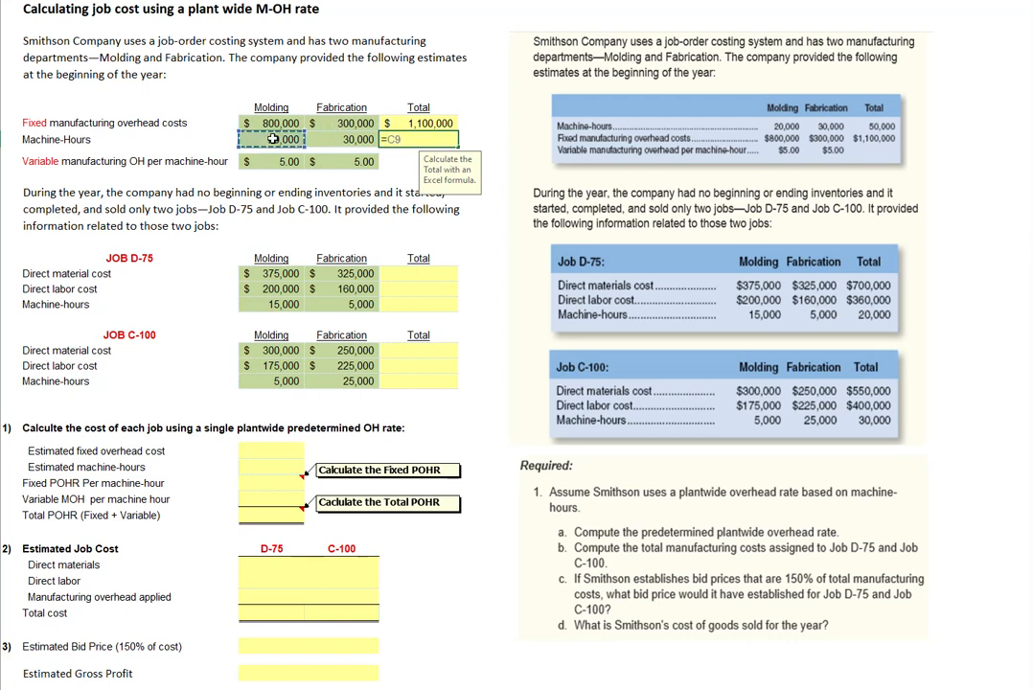
{"action": "type", "text": "+"}
{"action": "left_click", "coordinate": [340, 139]}
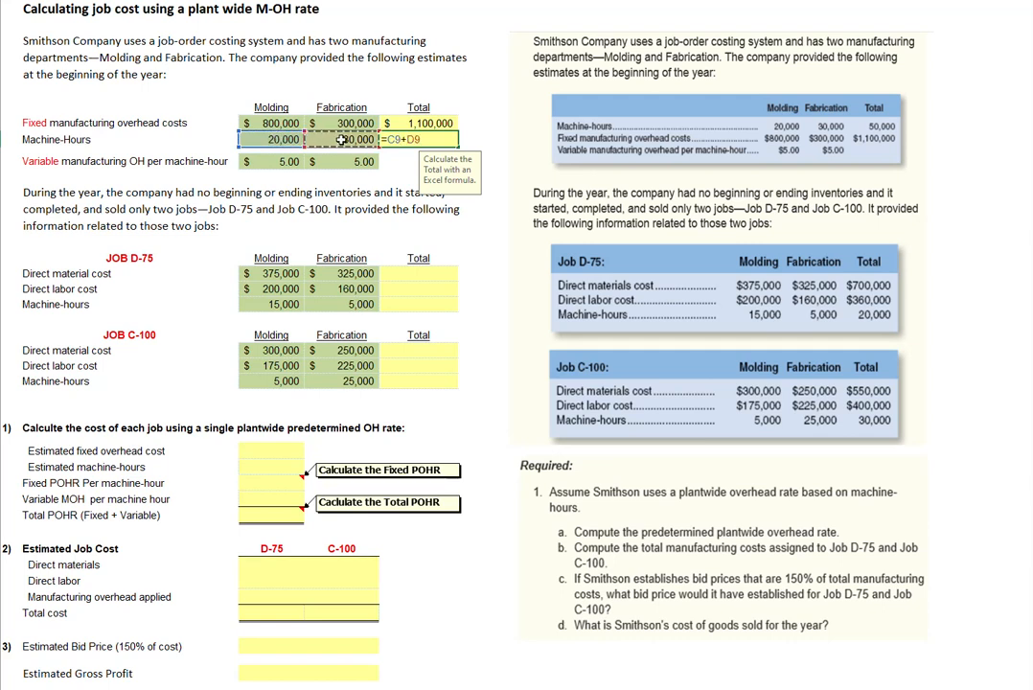
{"action": "key", "text": "Return"}
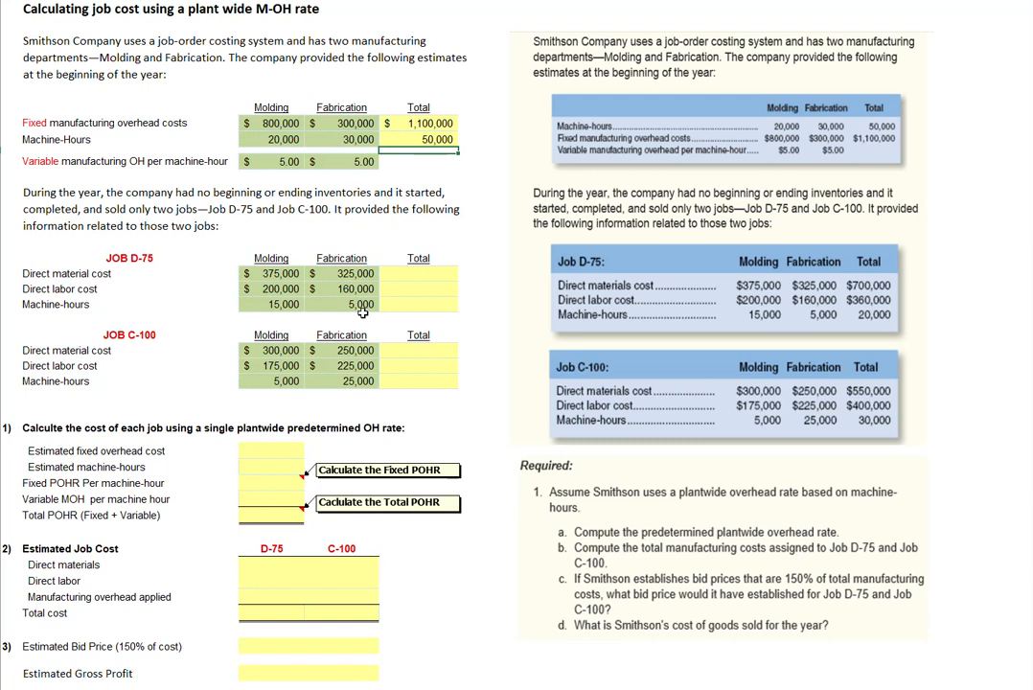
Total Job D-75's direct material cost with =C18+D18 and copy the formula down to its direct labor cost row
{"action": "left_click", "coordinate": [427, 279]}
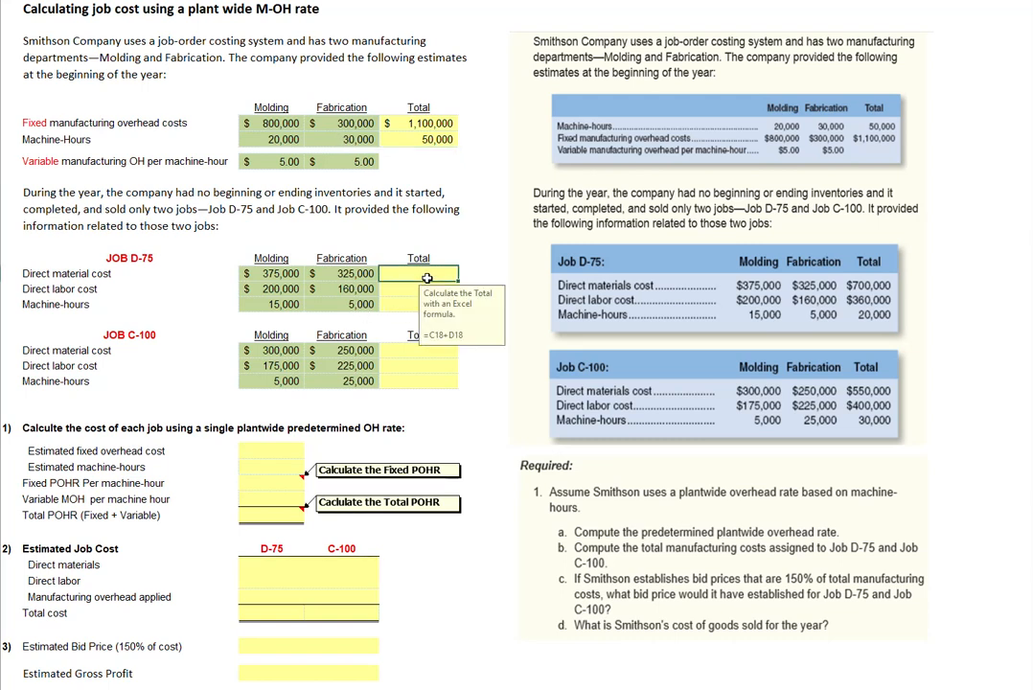
{"action": "left_click", "coordinate": [271, 275]}
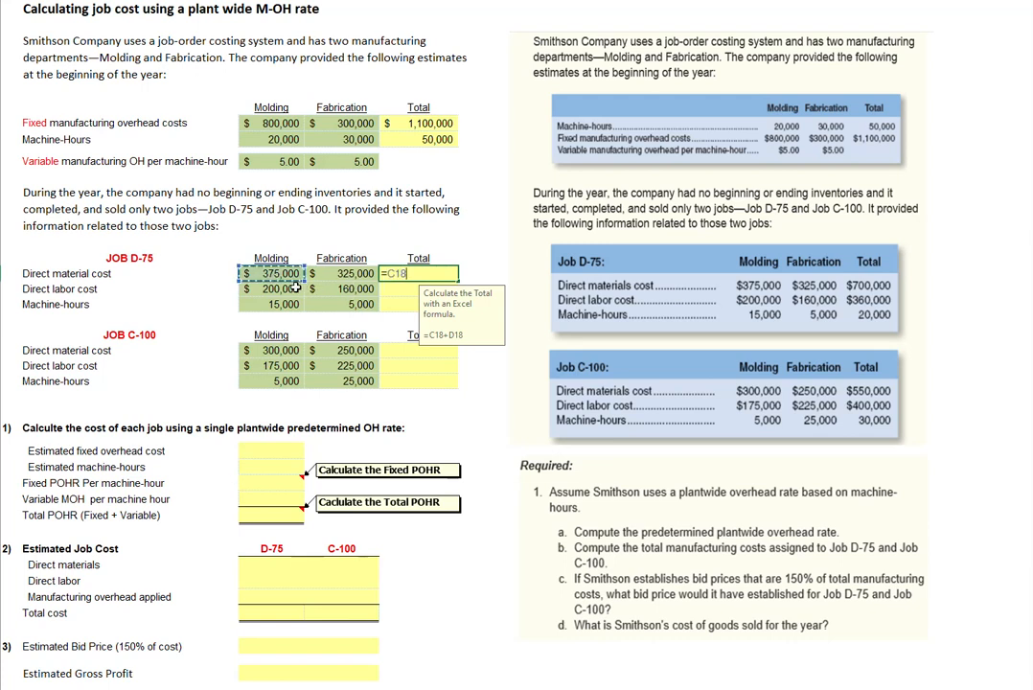
{"action": "type", "text": "+"}
{"action": "left_click", "coordinate": [343, 273]}
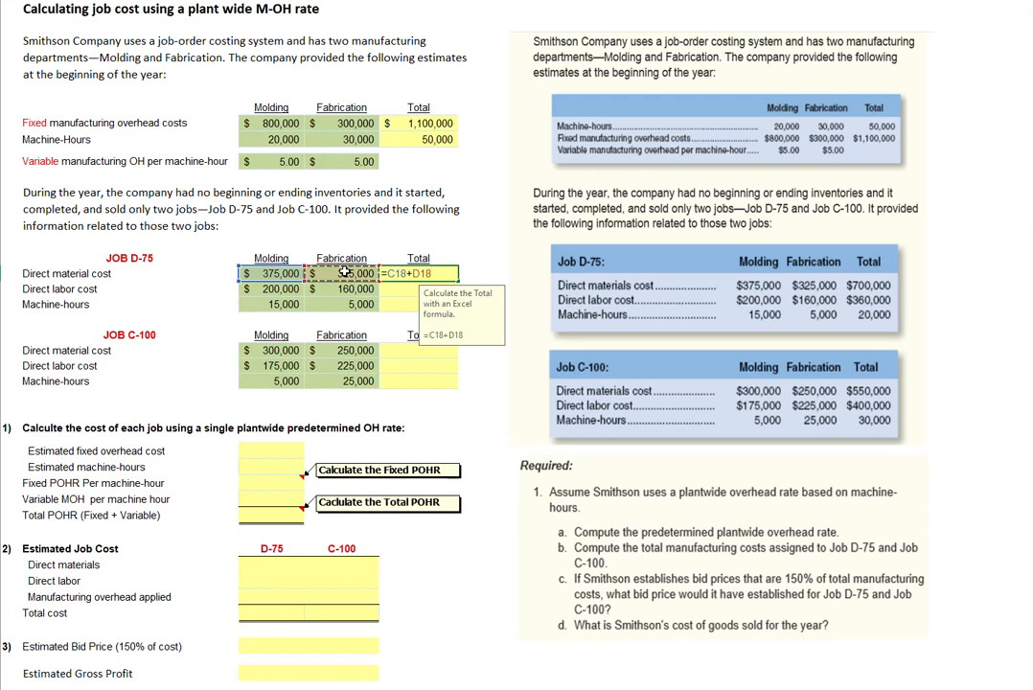
{"action": "key", "text": "Return"}
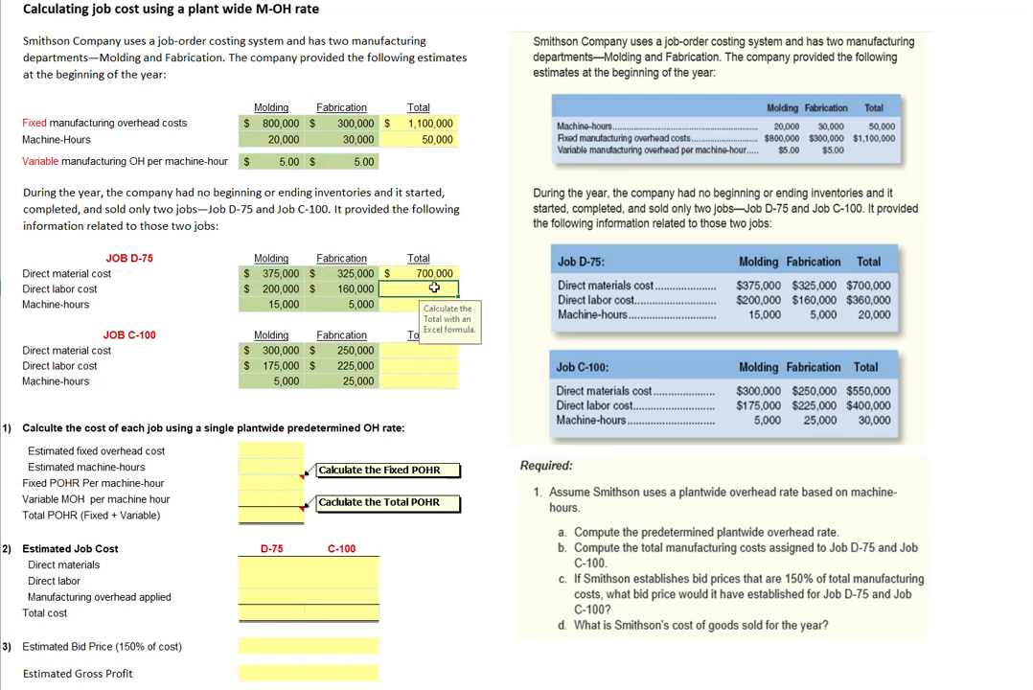
{"action": "left_click", "coordinate": [444, 273]}
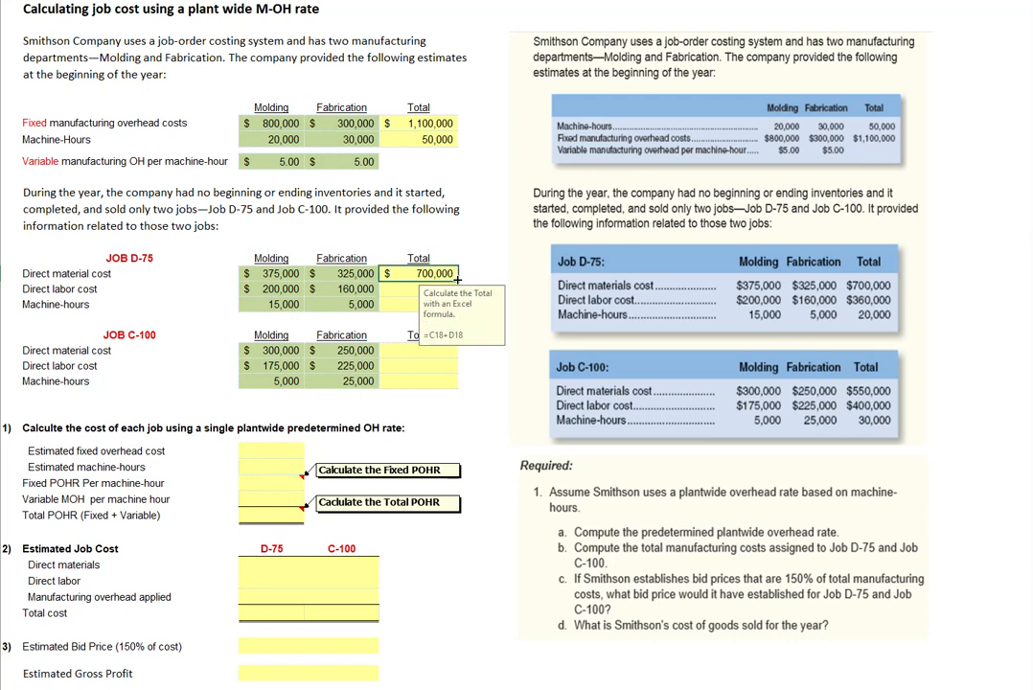
{"action": "left_click_drag", "start_coordinate": [458, 279], "coordinate": [455, 293]}
Total Job D-75's machine-hours across both departments with the formula =C20+D20
{"action": "left_click", "coordinate": [405, 305]}
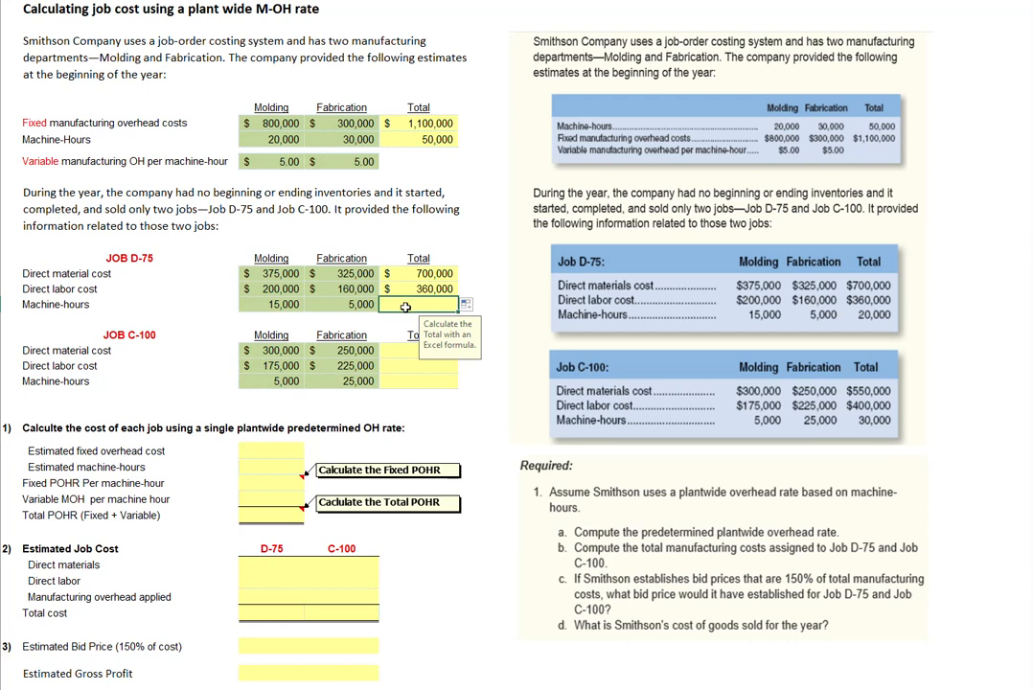
{"action": "type", "text": "="}
{"action": "left_click", "coordinate": [268, 303]}
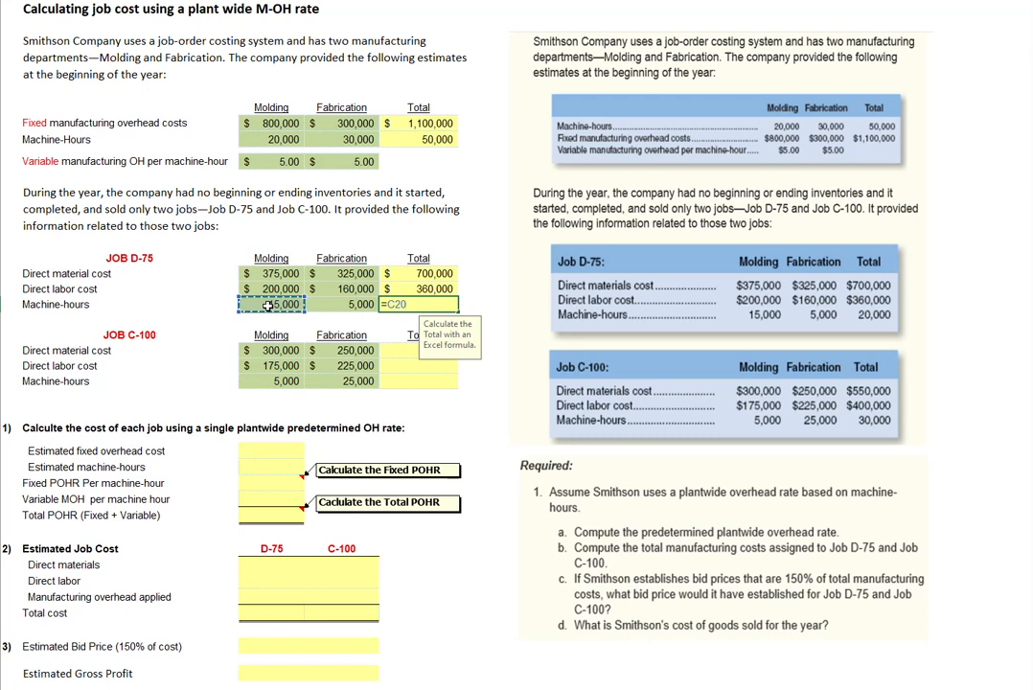
{"action": "type", "text": "+"}
{"action": "left_click", "coordinate": [350, 302]}
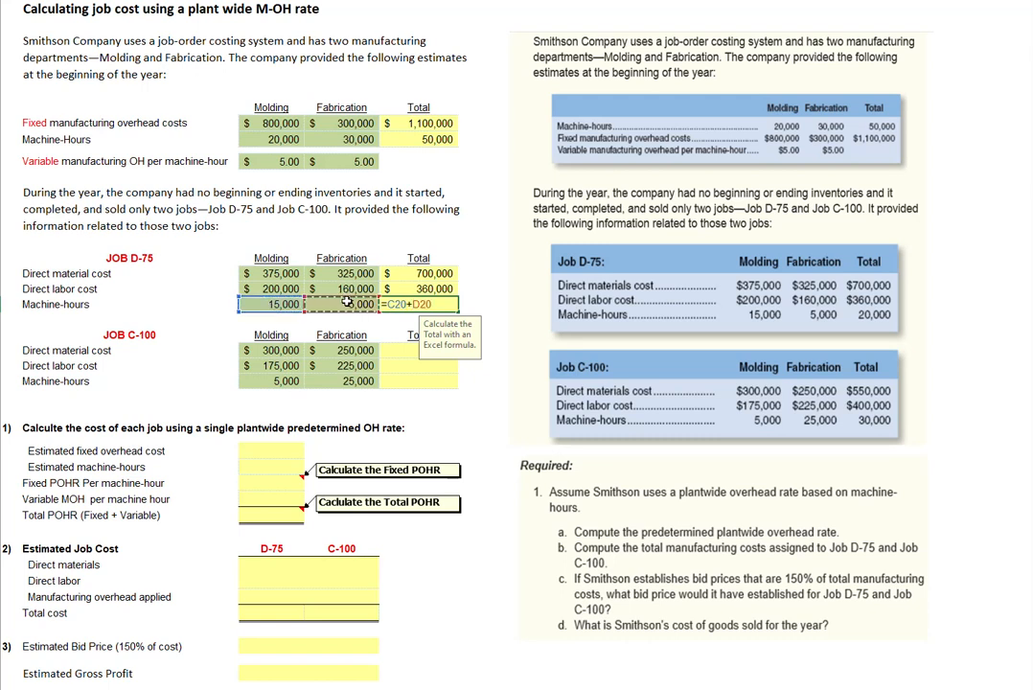
{"action": "key", "text": "Return"}
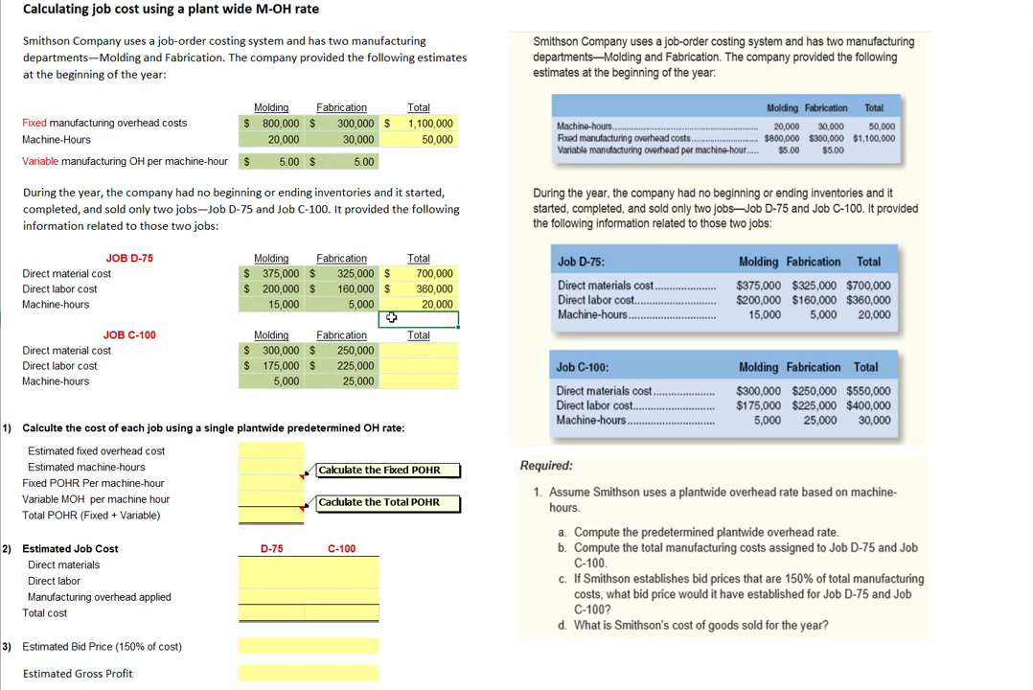
Total Job C-100's direct material cost by adding its Fabrication and Molding amounts with =D23+C23
{"action": "left_click", "coordinate": [401, 350]}
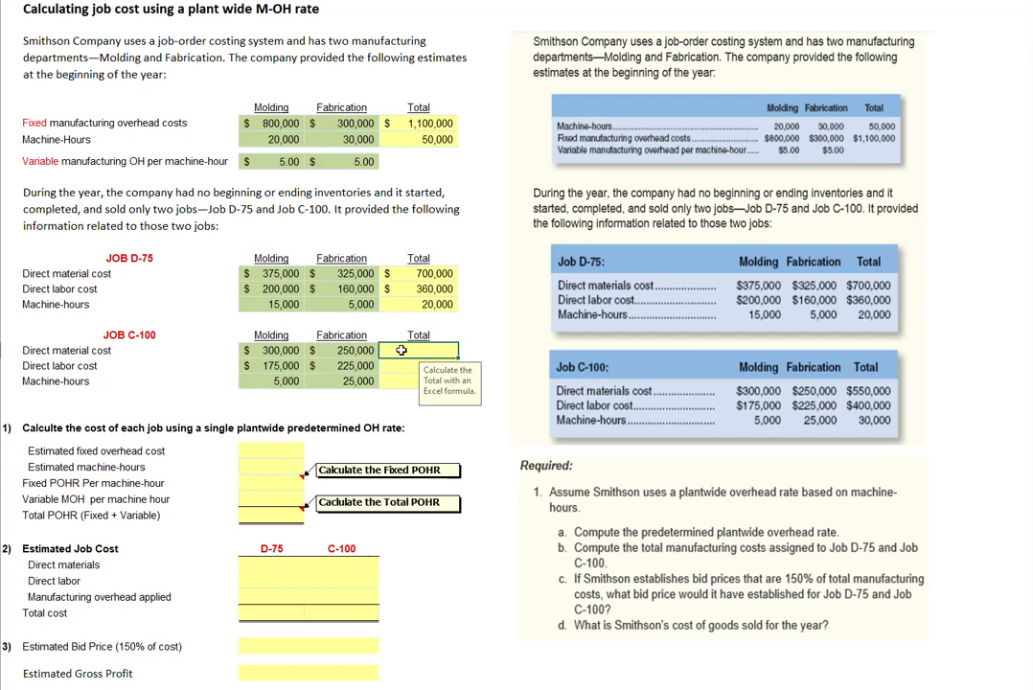
{"action": "type", "text": "="}
{"action": "left_click", "coordinate": [360, 351]}
{"action": "type", "text": "+"}
{"action": "left_click", "coordinate": [271, 350]}
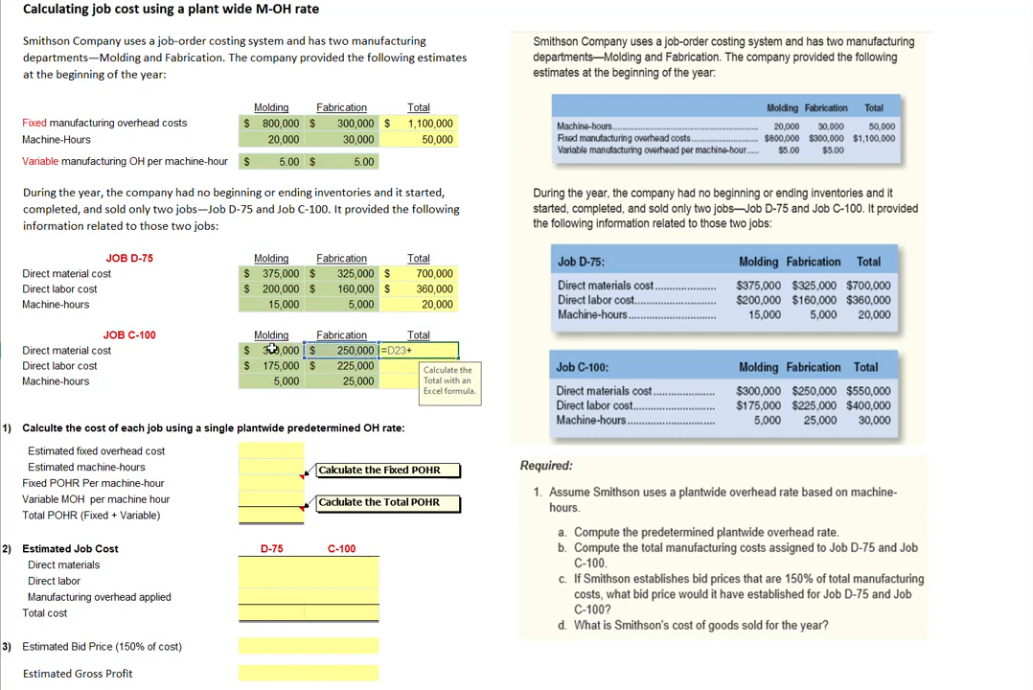
{"action": "key", "text": "Return"}
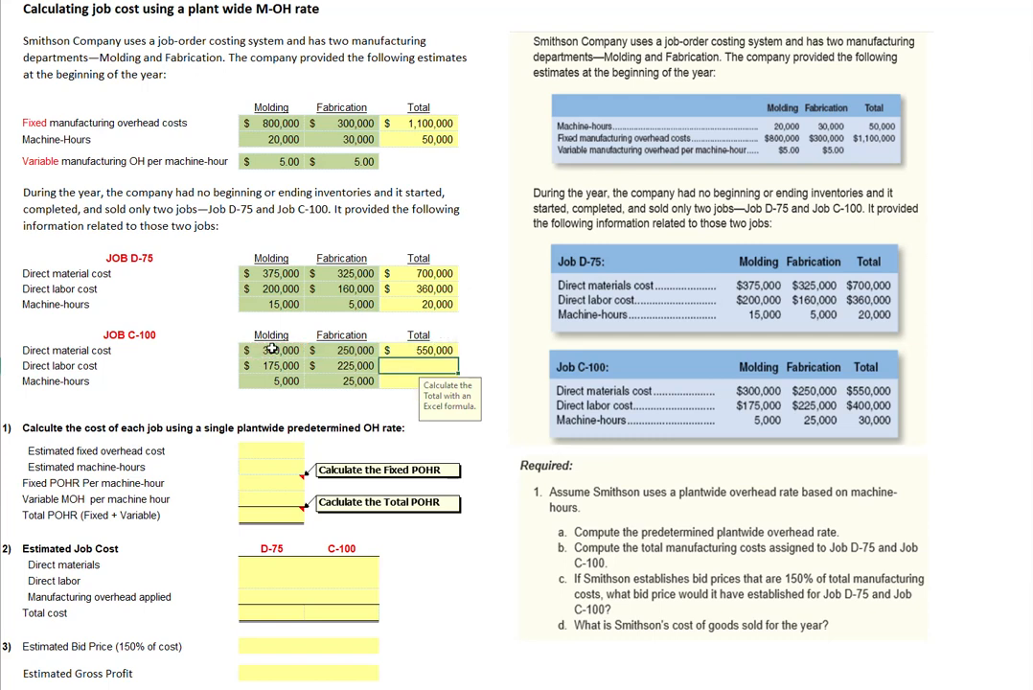
Total Job C-100's direct labor cost across both departments with the formula =C24+D24
{"action": "type", "text": "="}
{"action": "left_click", "coordinate": [286, 366]}
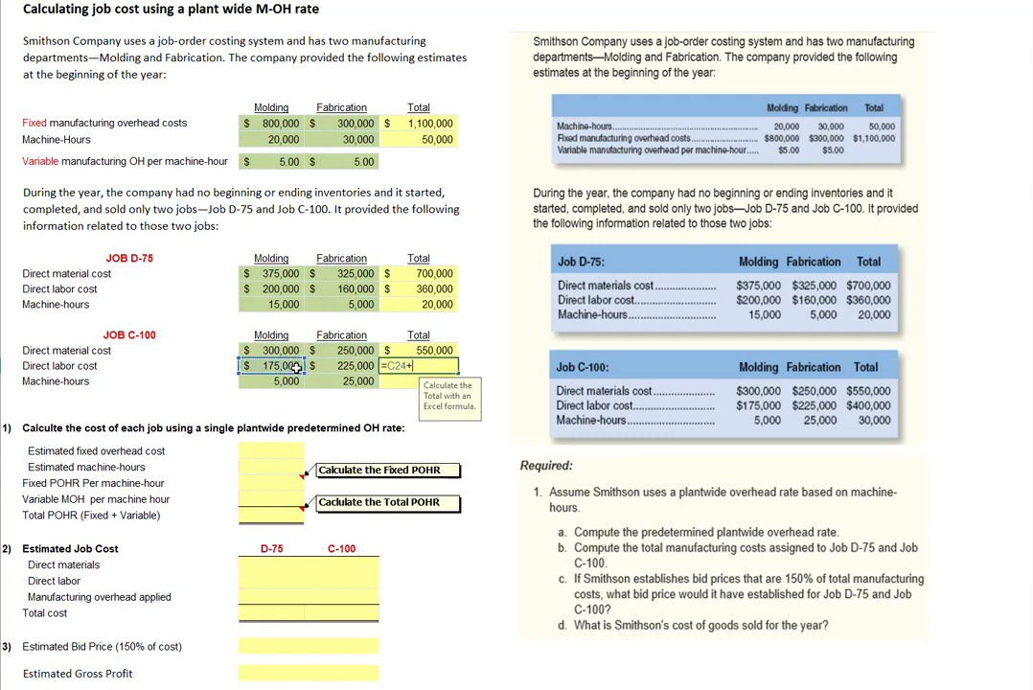
{"action": "type", "text": "+"}
{"action": "left_click", "coordinate": [344, 366]}
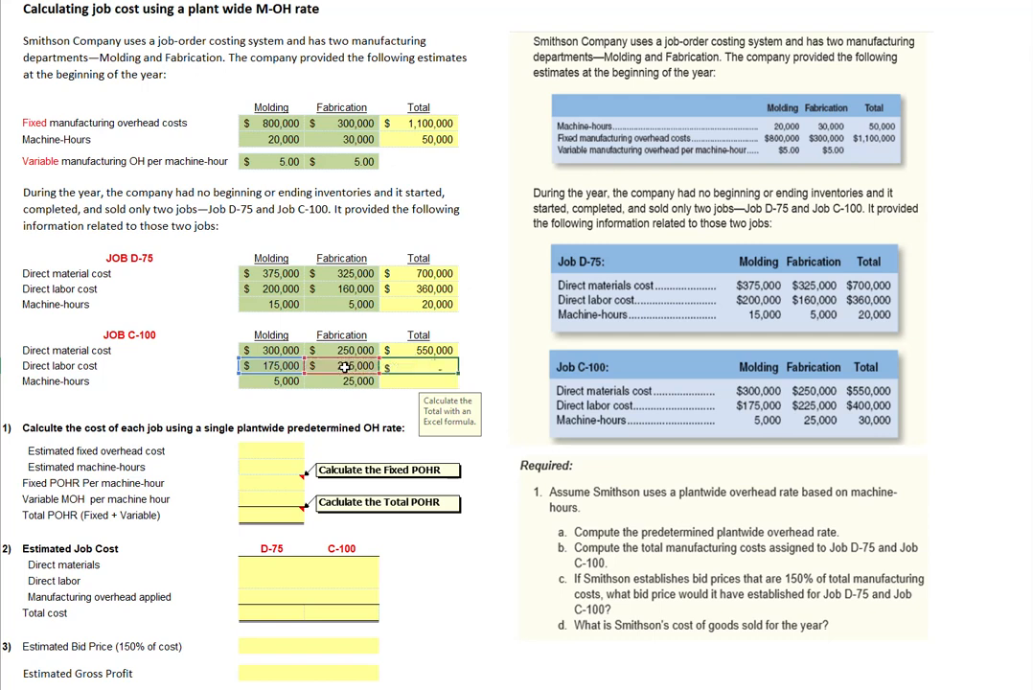
{"action": "key", "text": "Return"}
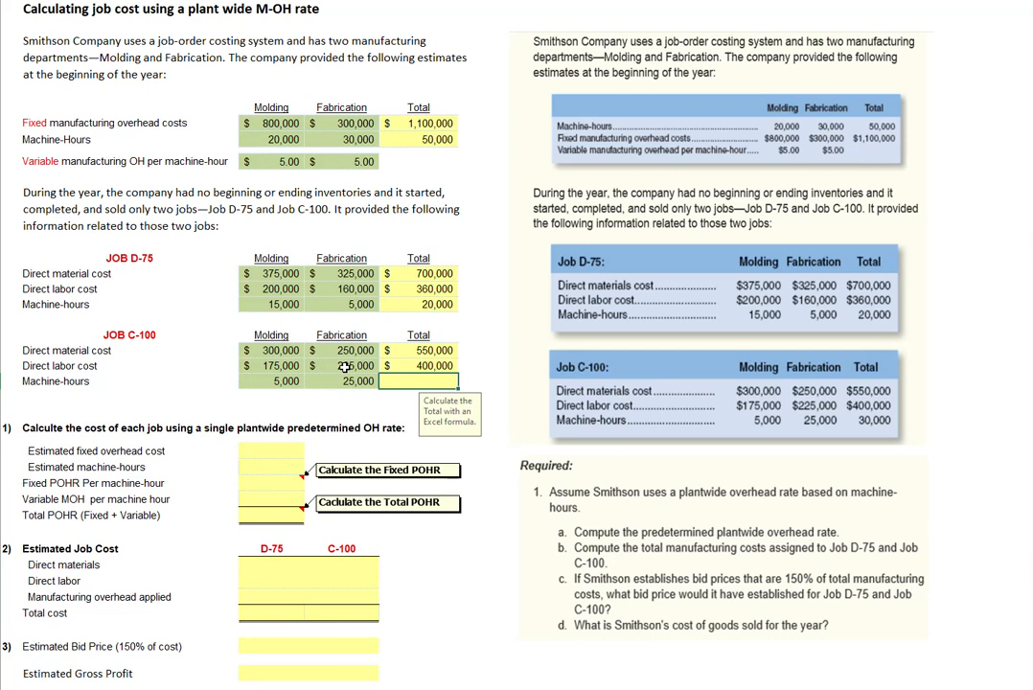
Total Job C-100's machine-hours across both departments with the formula =+C25+D25
{"action": "type", "text": "=+"}
{"action": "left_click", "coordinate": [287, 380]}
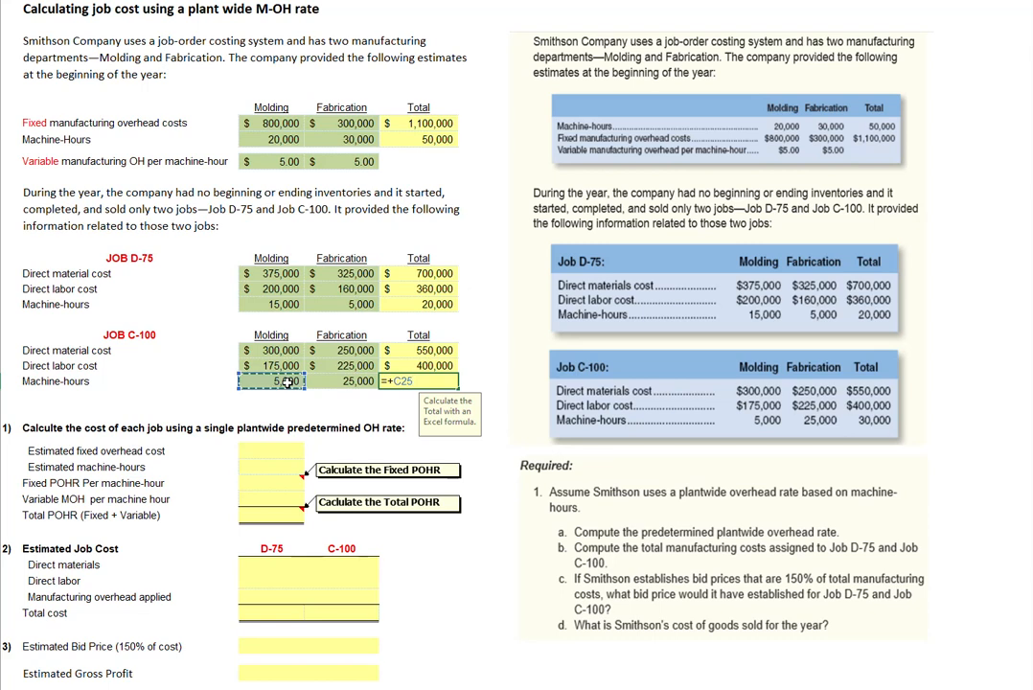
{"action": "type", "text": "+"}
{"action": "left_click", "coordinate": [330, 381]}
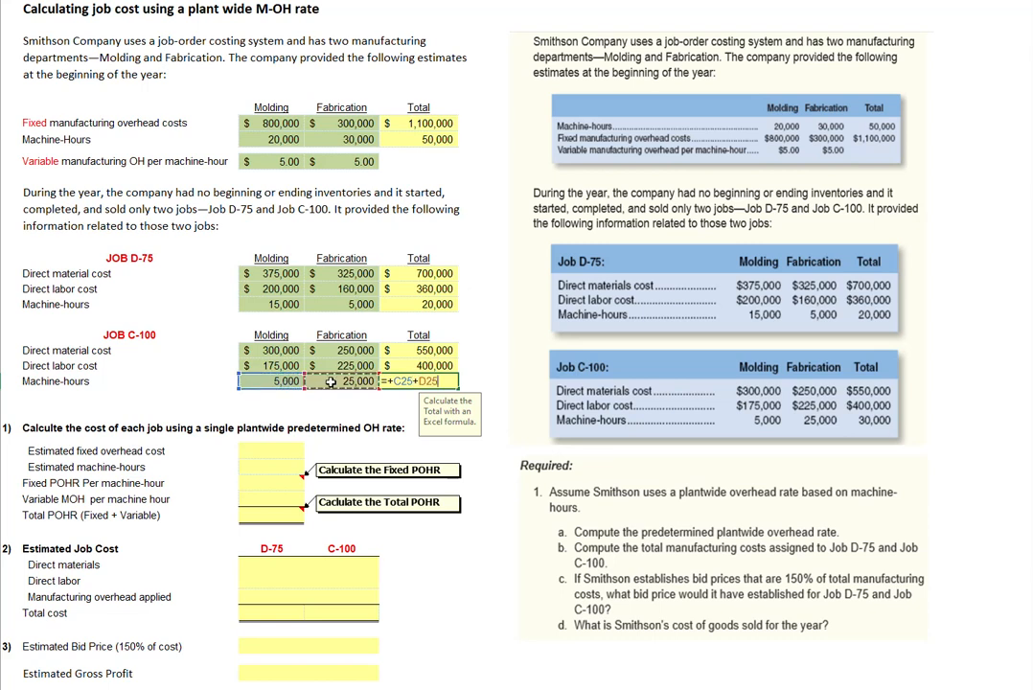
{"action": "key", "text": "Return"}
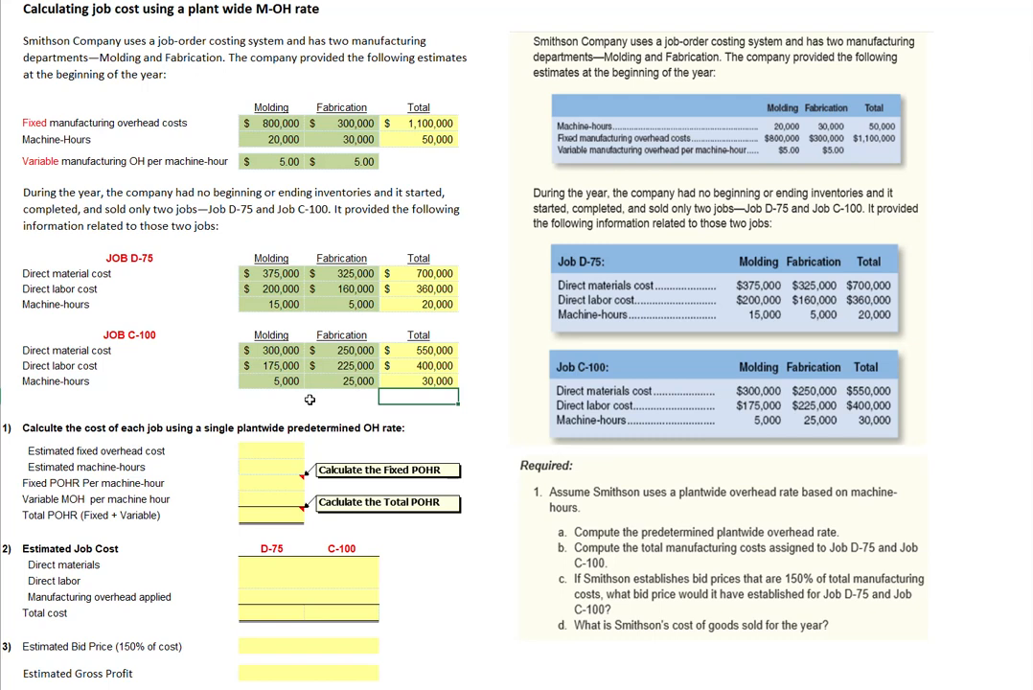
{"action": "left_click", "coordinate": [429, 125]}
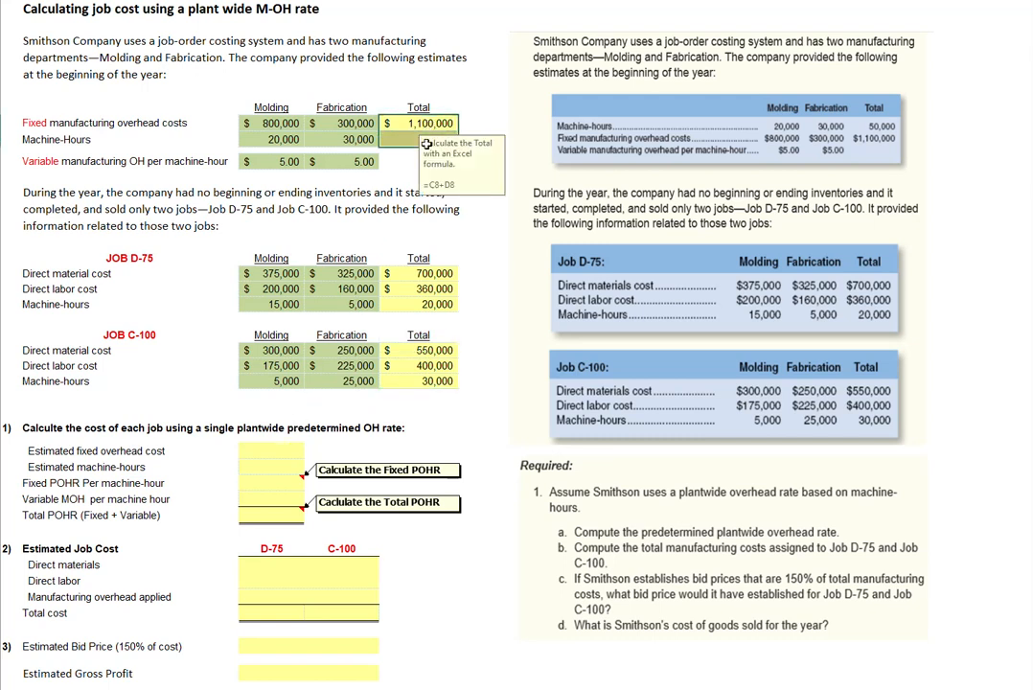
{"action": "key", "text": "ctrl+d"}
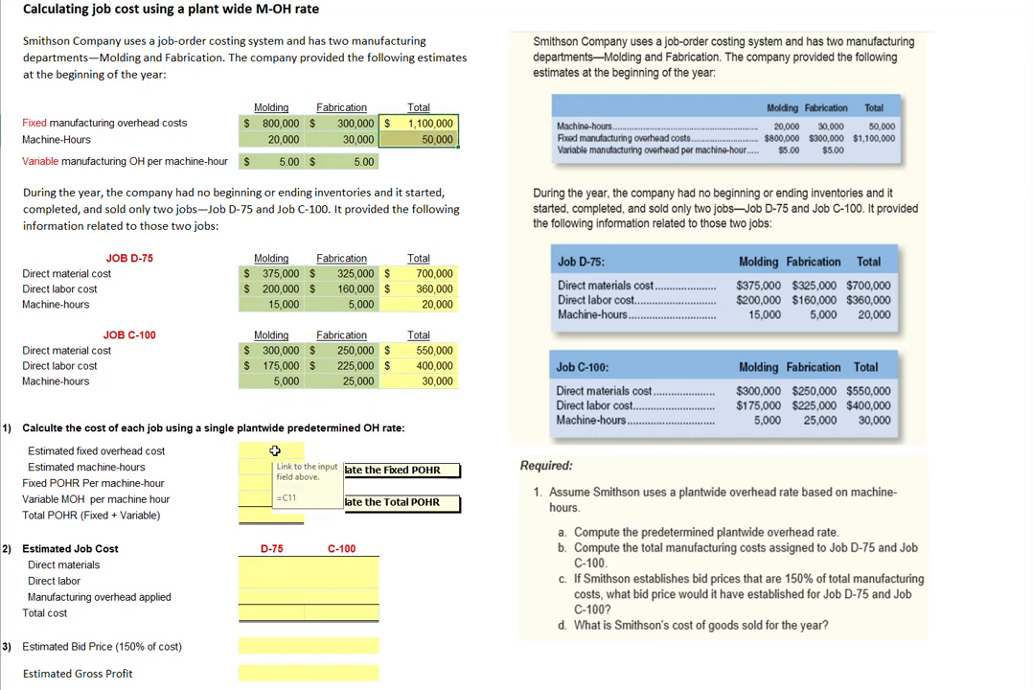
{"action": "left_click_drag", "start_coordinate": [274, 450], "coordinate": [273, 508]}
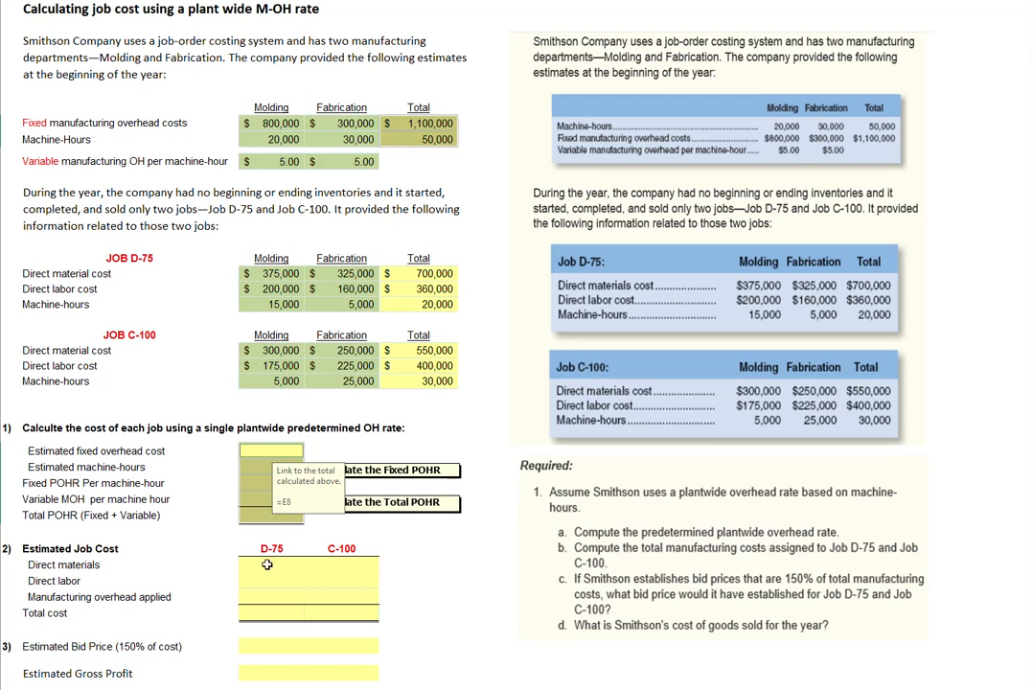
{"action": "left_click", "coordinate": [422, 382]}
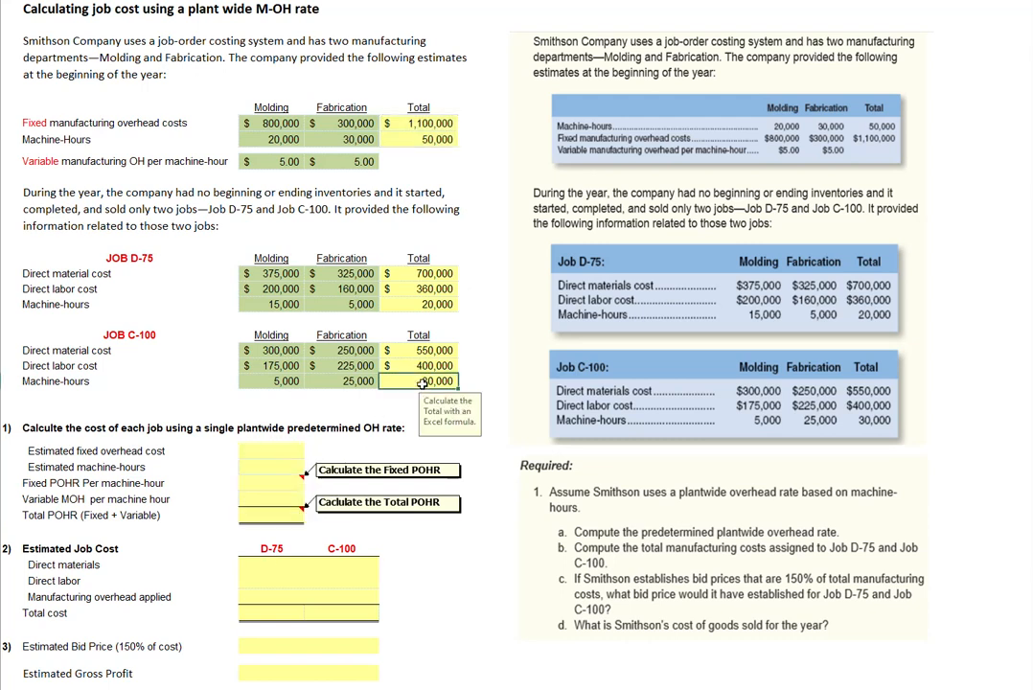
{"action": "left_click_drag", "start_coordinate": [422, 381], "coordinate": [258, 381]}
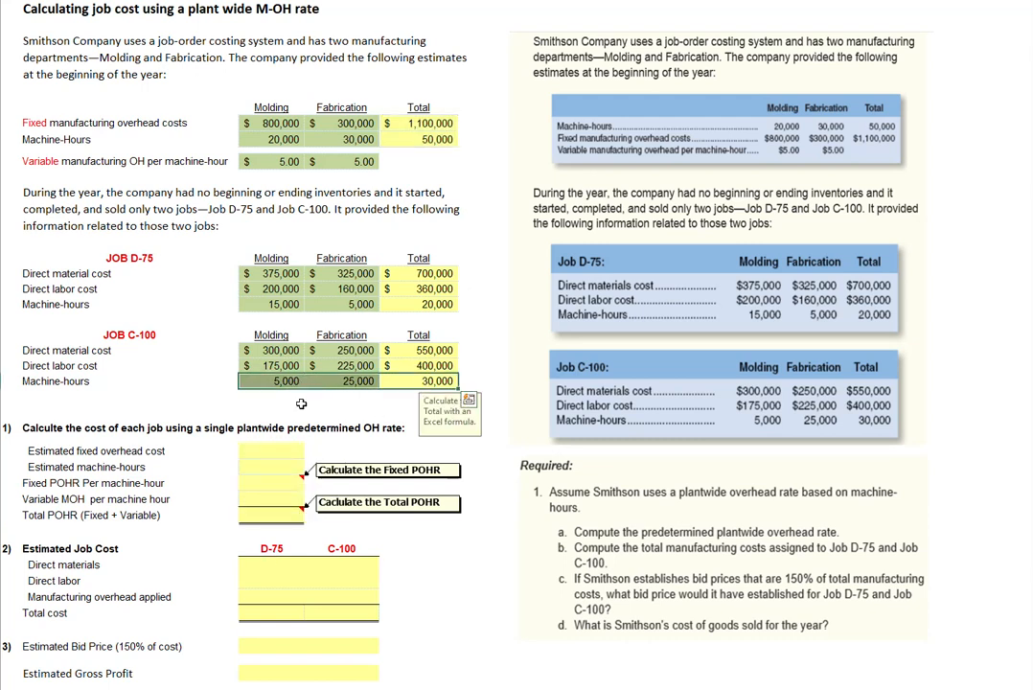
{"action": "left_click", "coordinate": [290, 512]}
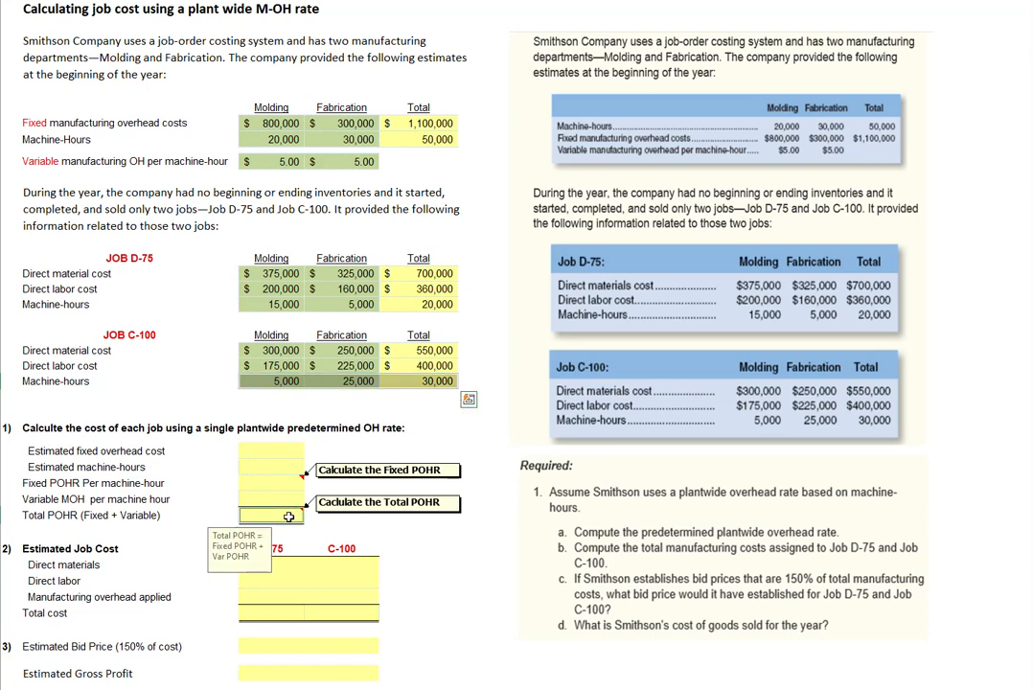
{"action": "left_click", "coordinate": [272, 596]}
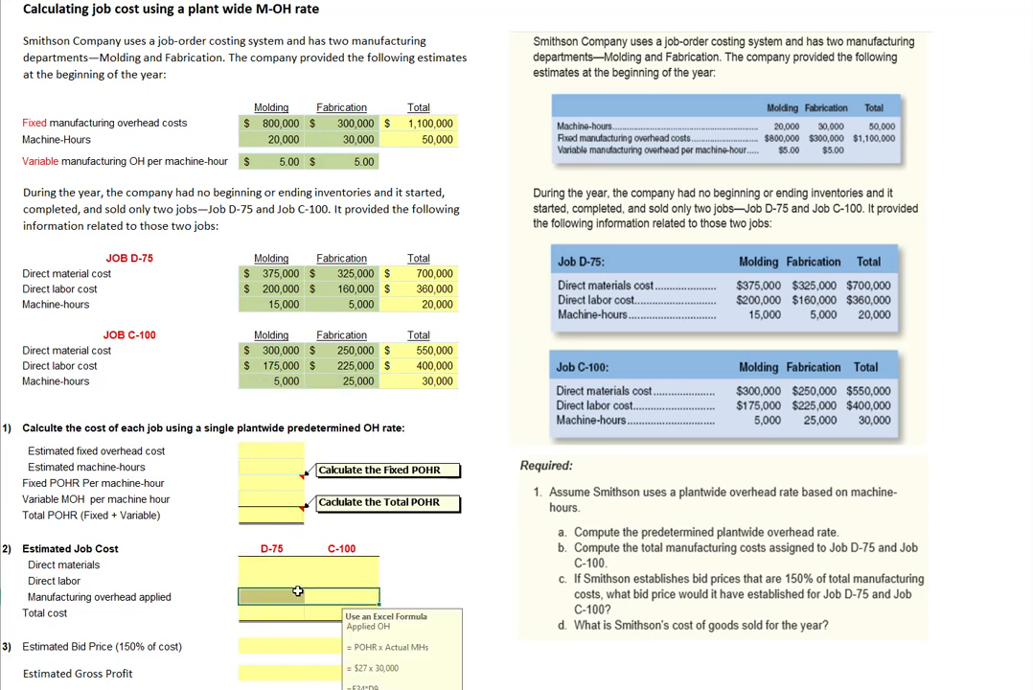
Link the estimated fixed overhead cost and estimated machine-hours to their totals above with =E8 and =E9
{"action": "left_click", "coordinate": [293, 453]}
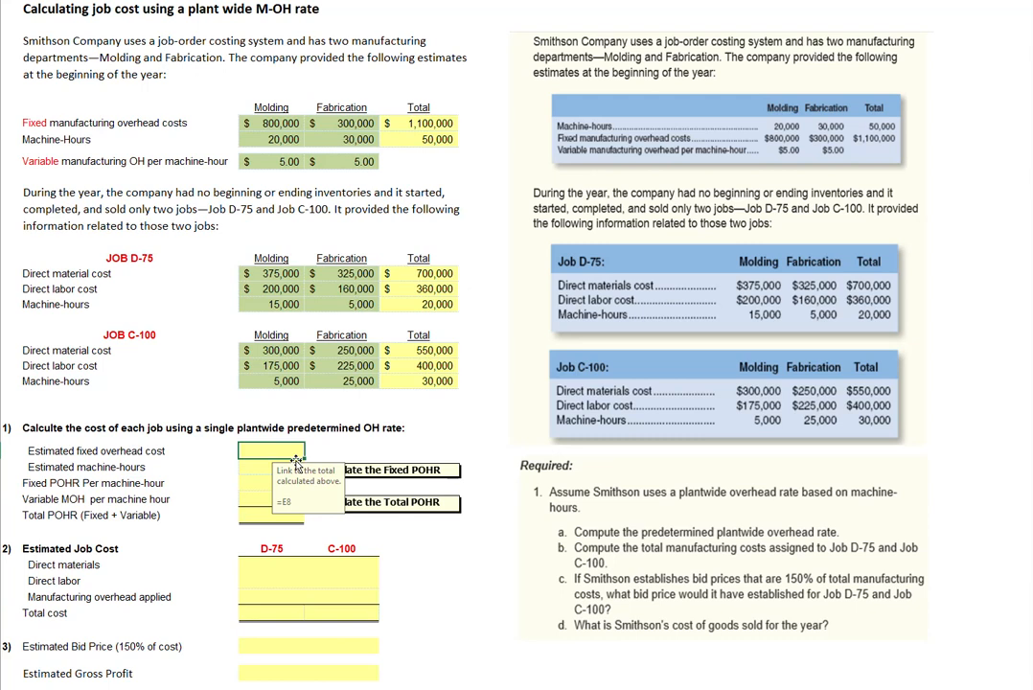
{"action": "type", "text": "="}
{"action": "left_click", "coordinate": [429, 124]}
{"action": "key", "text": "Return"}
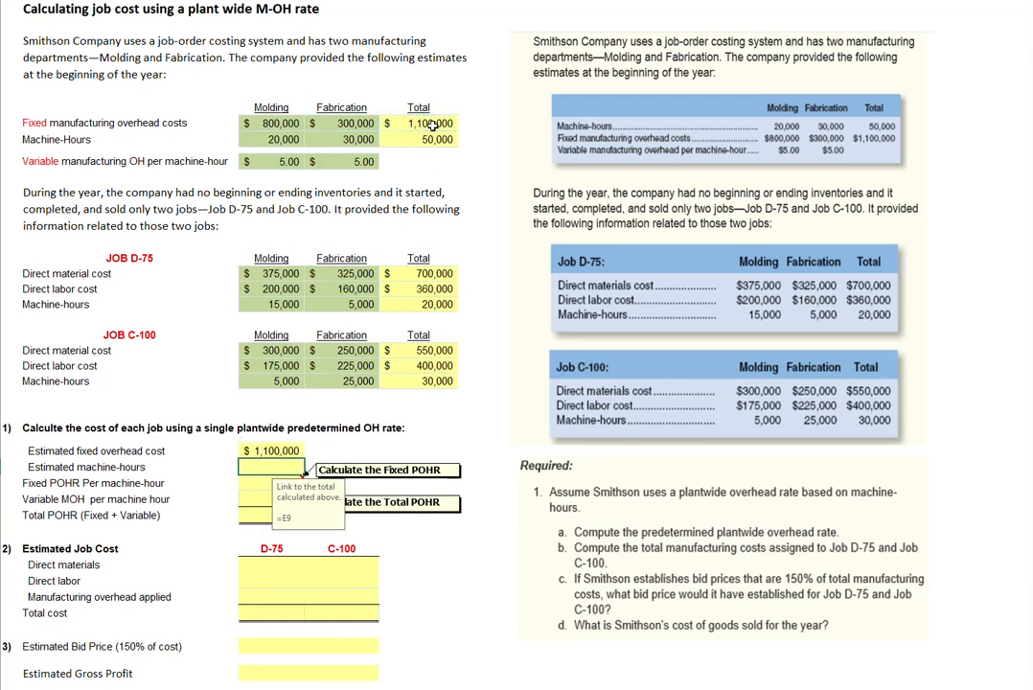
{"action": "type", "text": "="}
{"action": "left_click", "coordinate": [436, 140]}
{"action": "key", "text": "Return"}
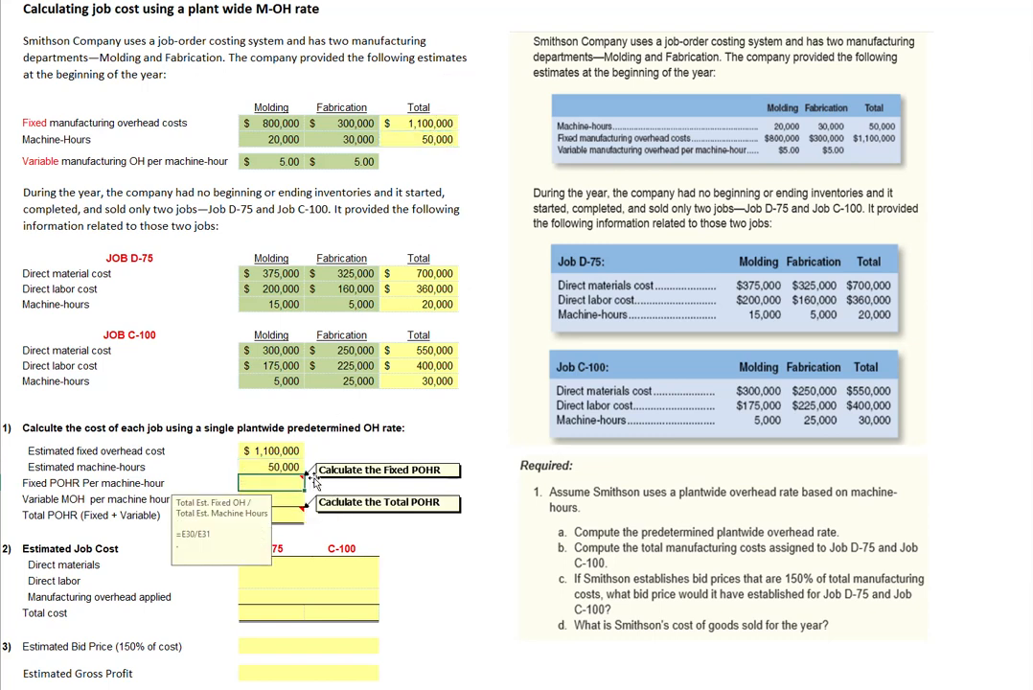
Calculate the fixed POHR per machine-hour by dividing estimated fixed overhead by estimated machine-hours with =C30/C31
{"action": "type", "text": "="}
{"action": "left_click", "coordinate": [284, 451]}
{"action": "type", "text": "/"}
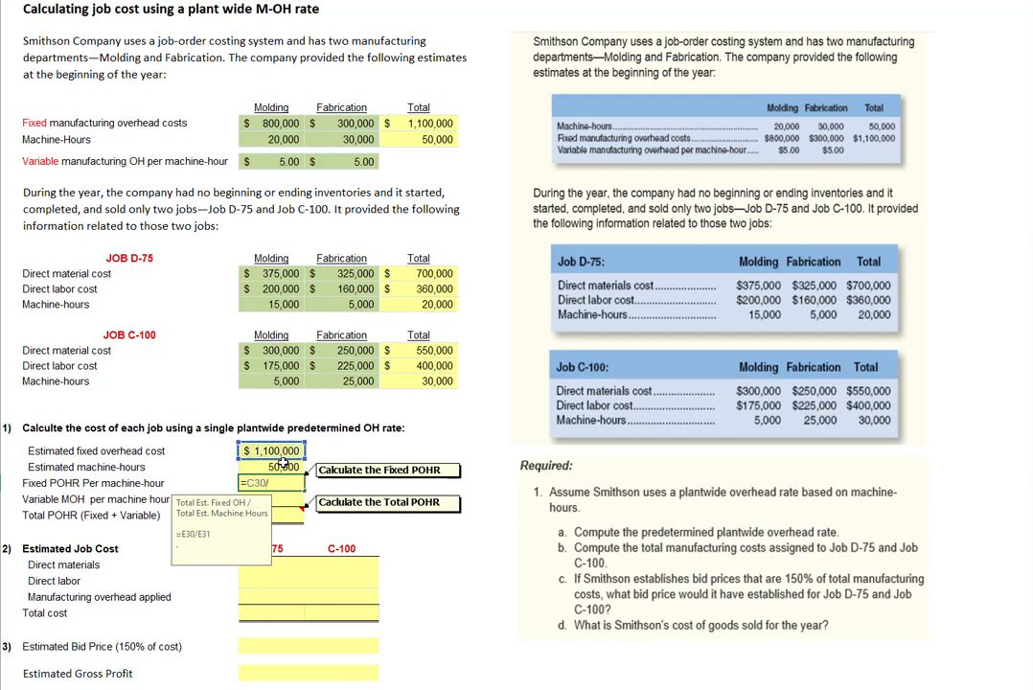
{"action": "left_click", "coordinate": [280, 467]}
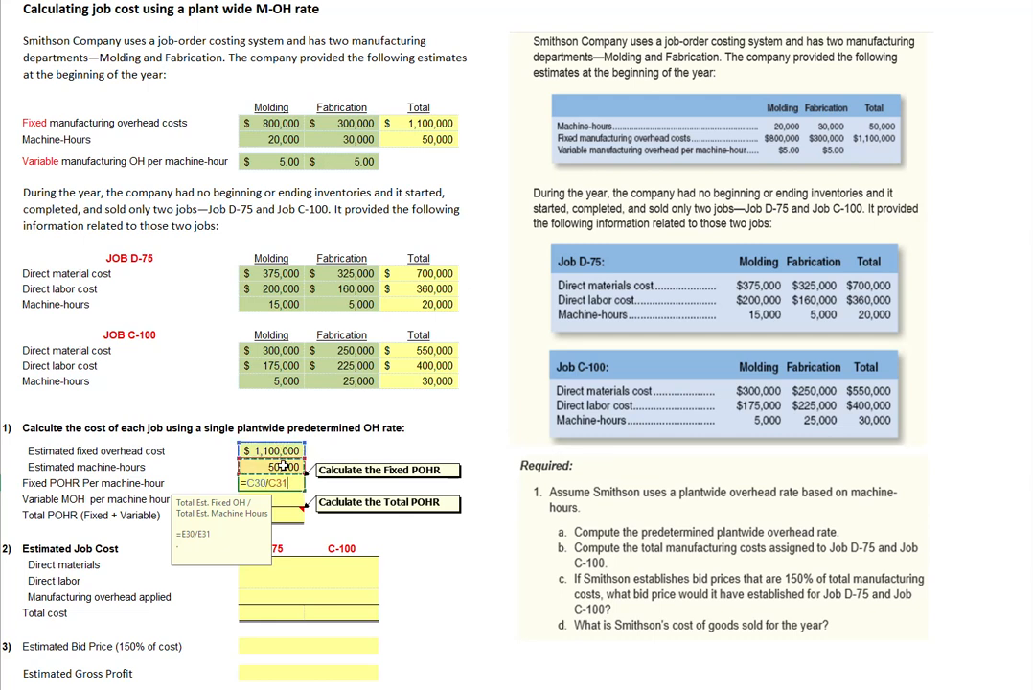
{"action": "key", "text": "Return"}
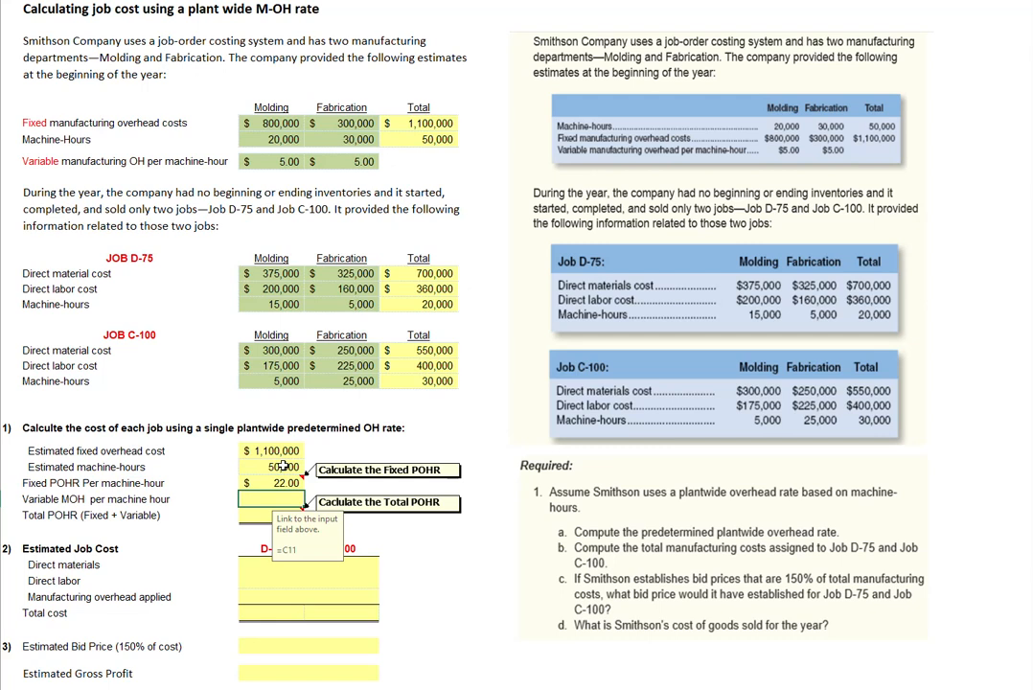
Link the variable MOH per machine hour to the Molding department's variable rate above with =C11
{"action": "type", "text": "="}
{"action": "left_click", "coordinate": [279, 165]}
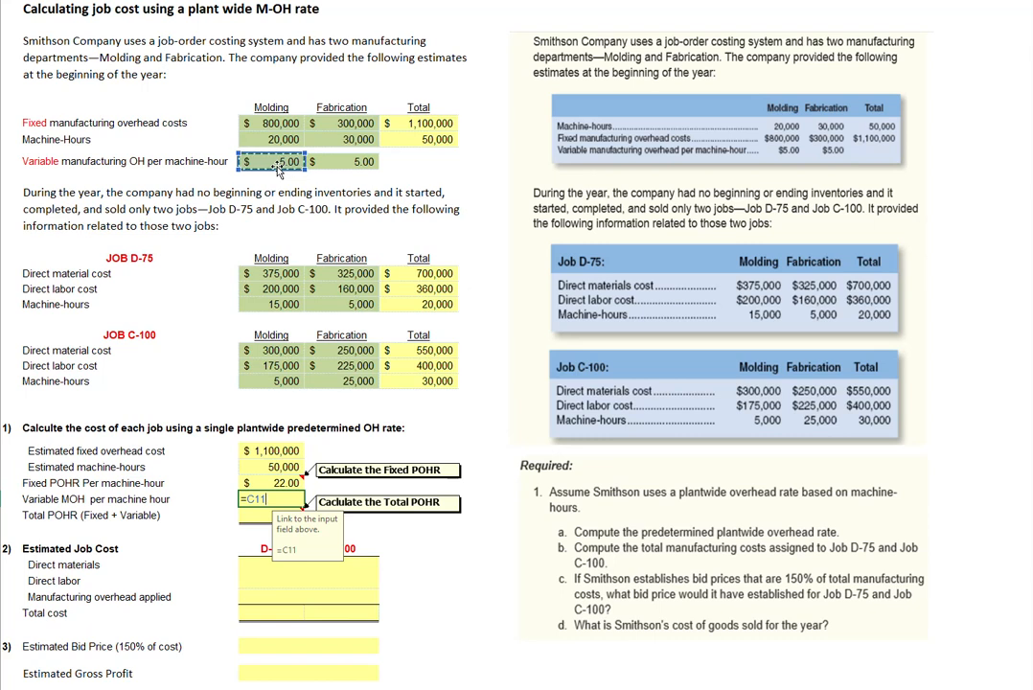
{"action": "key", "text": "Return"}
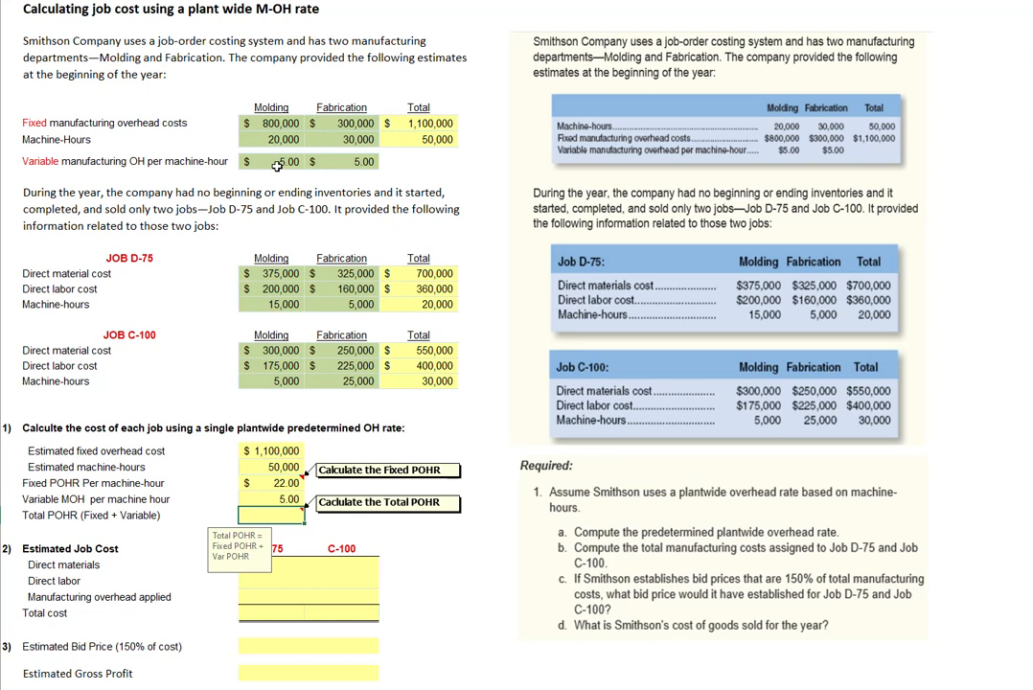
Calculate the total POHR by adding the fixed and variable rates per machine-hour with =C32+C33
{"action": "type", "text": "="}
{"action": "left_click", "coordinate": [286, 483]}
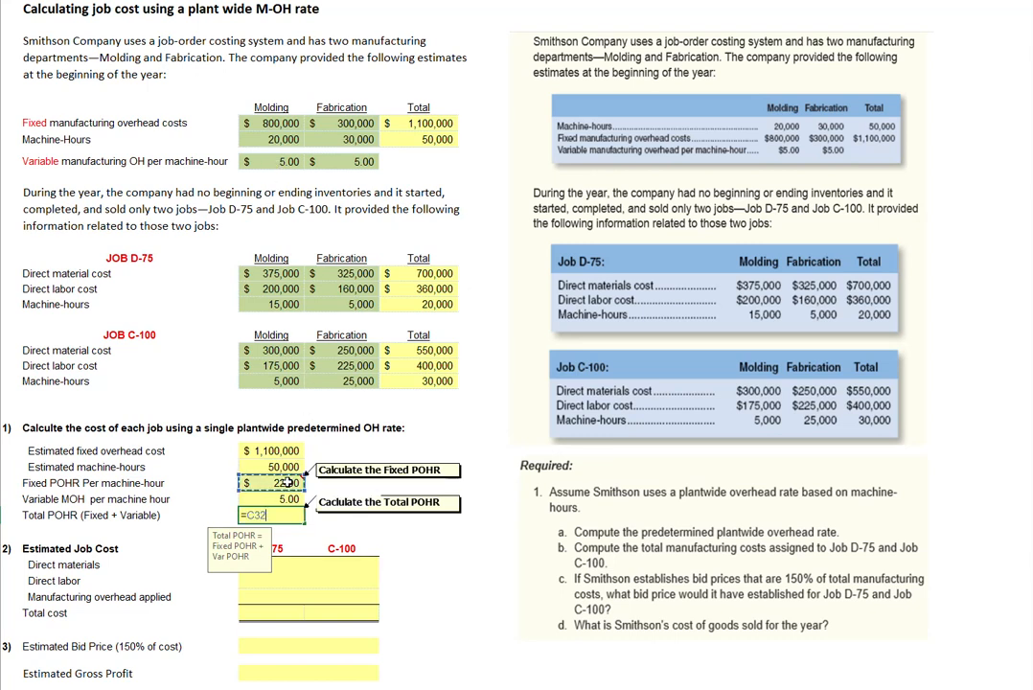
{"action": "type", "text": "+"}
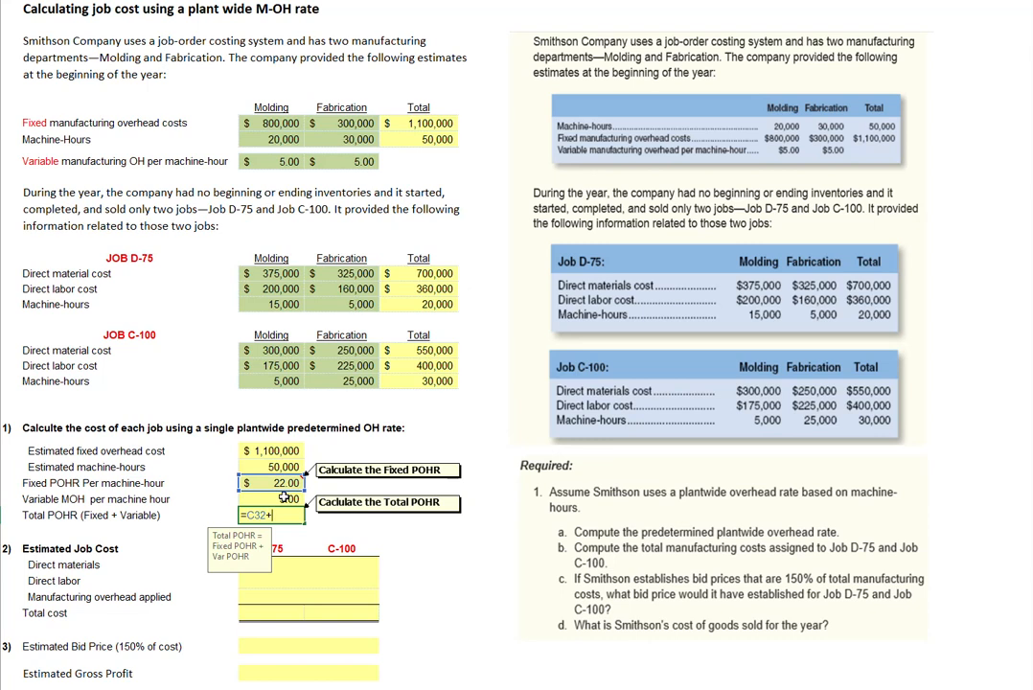
{"action": "left_click", "coordinate": [286, 498]}
{"action": "key", "text": "Return"}
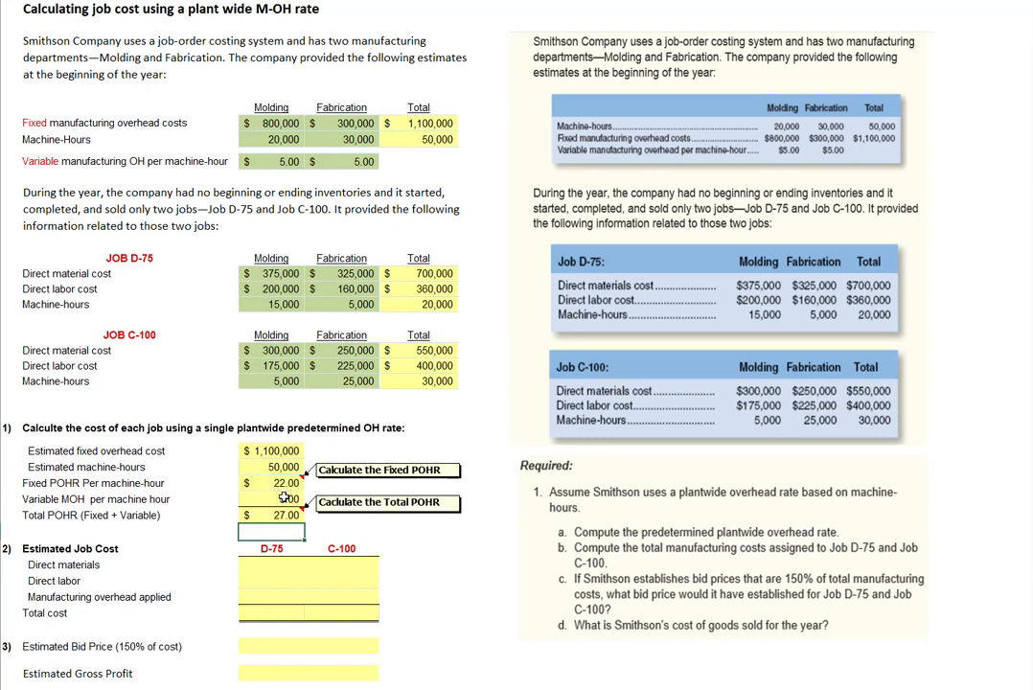
{"action": "left_click", "coordinate": [268, 514]}
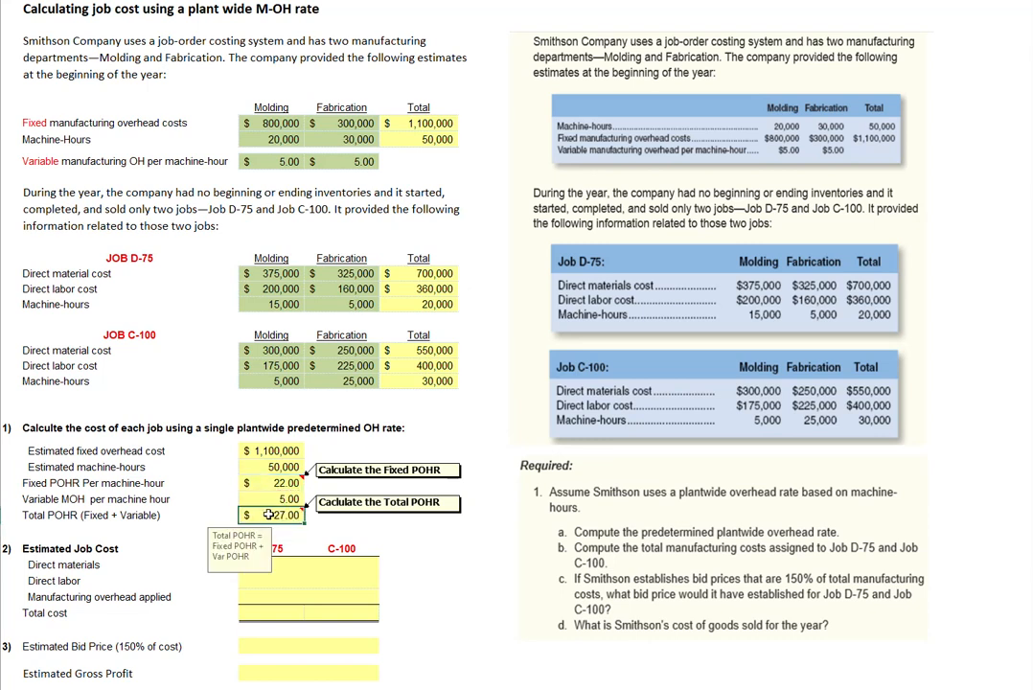
Link Job D-75's direct materials and direct labor in the estimated job cost section to their totals with =E18 and =E19
{"action": "left_click", "coordinate": [294, 563]}
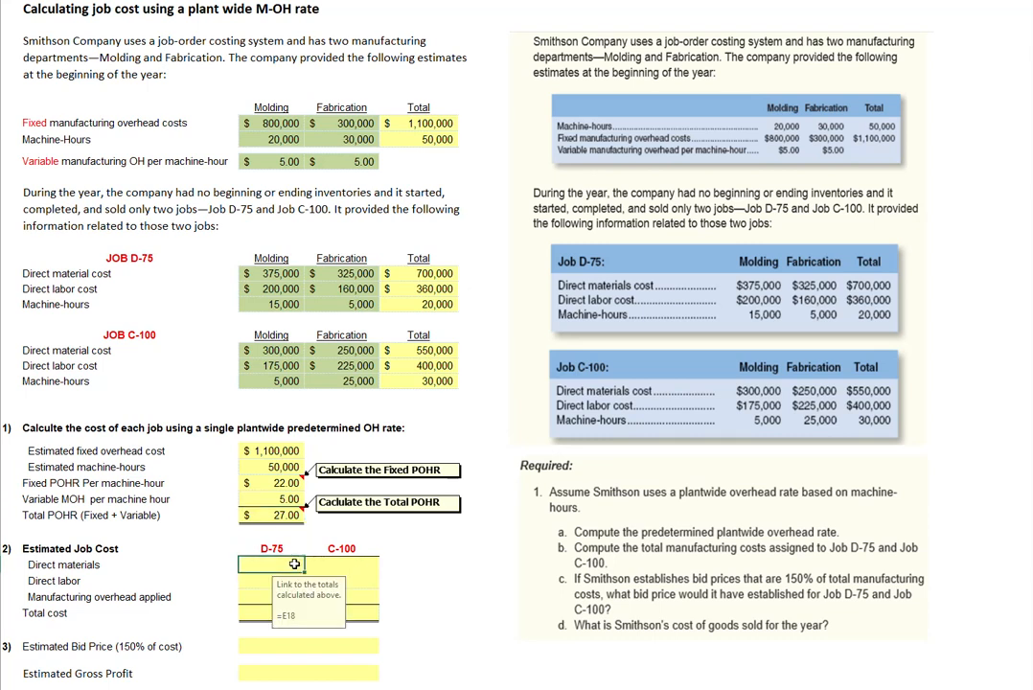
{"action": "type", "text": "="}
{"action": "left_click", "coordinate": [428, 273]}
{"action": "key", "text": "Return"}
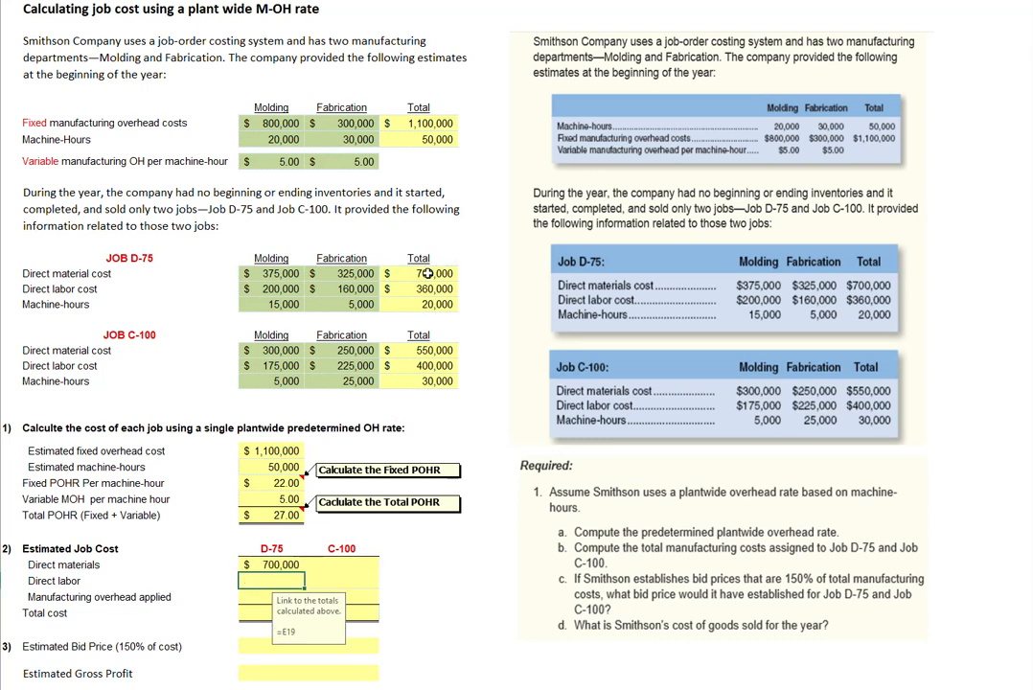
{"action": "type", "text": "="}
{"action": "left_click", "coordinate": [433, 289]}
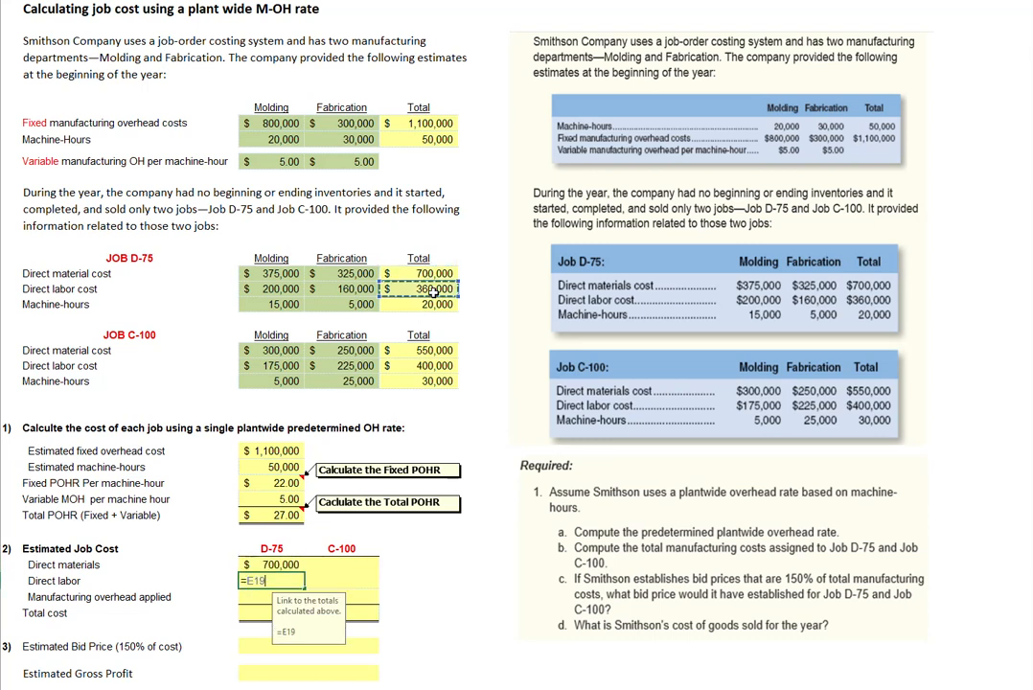
{"action": "key", "text": "Return"}
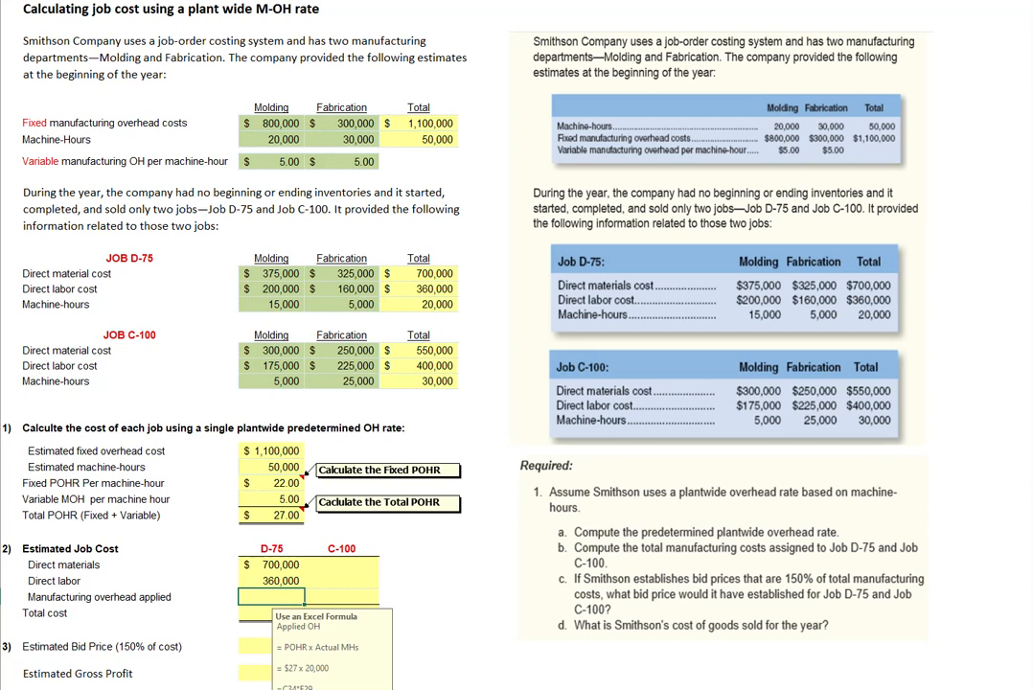
Calculate Job D-75's applied manufacturing overhead by multiplying the total POHR by the job's total machine-hours with =C34*E20
{"action": "scroll", "coordinate": [772, 426], "scroll_direction": "down", "scroll_amount": 1}
{"action": "left_click", "coordinate": [293, 571]}
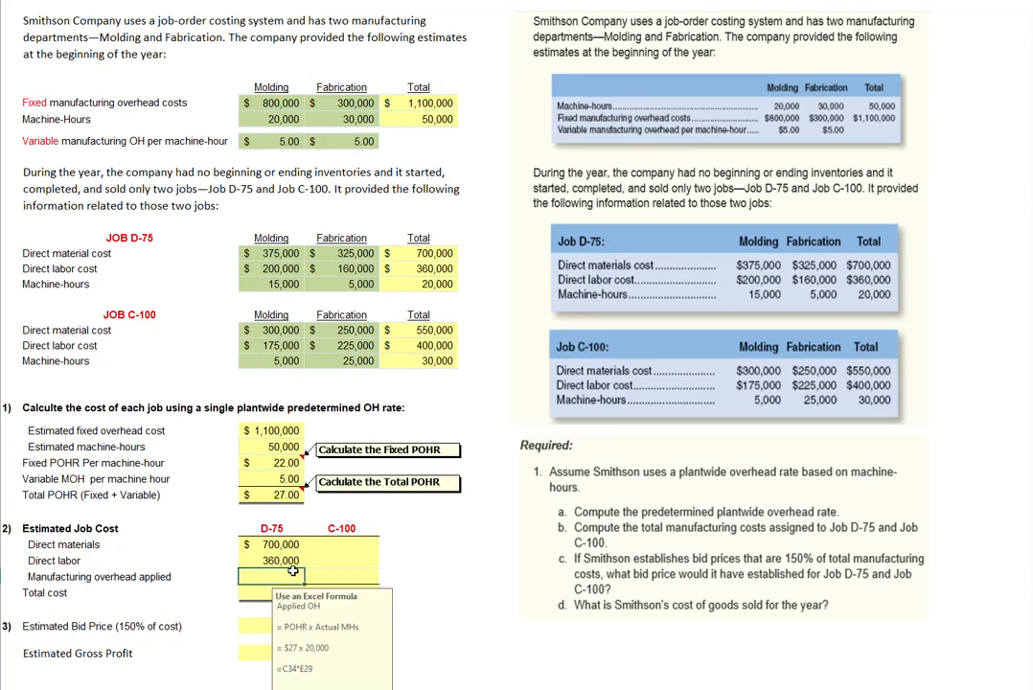
{"action": "left_click", "coordinate": [278, 494]}
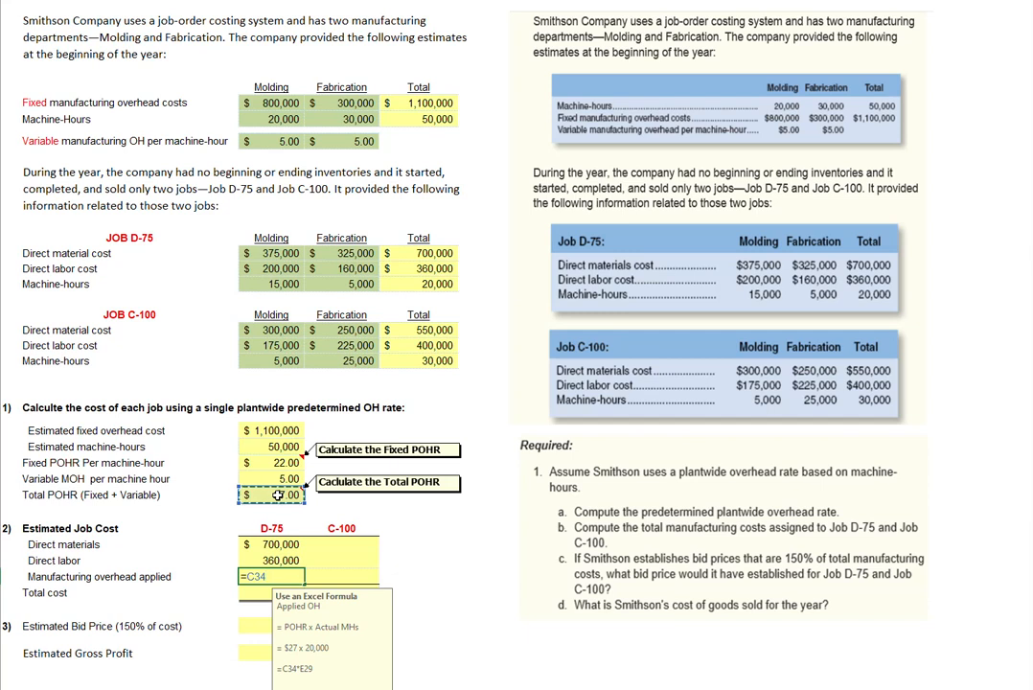
{"action": "type", "text": "*"}
{"action": "left_click", "coordinate": [427, 283]}
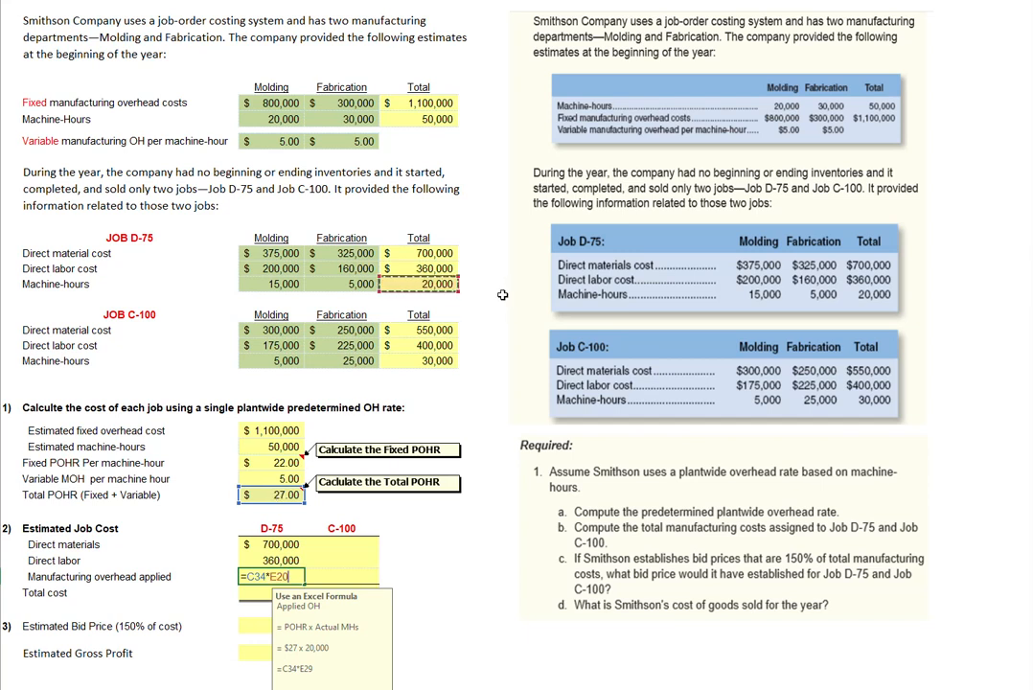
{"action": "key", "text": "Return"}
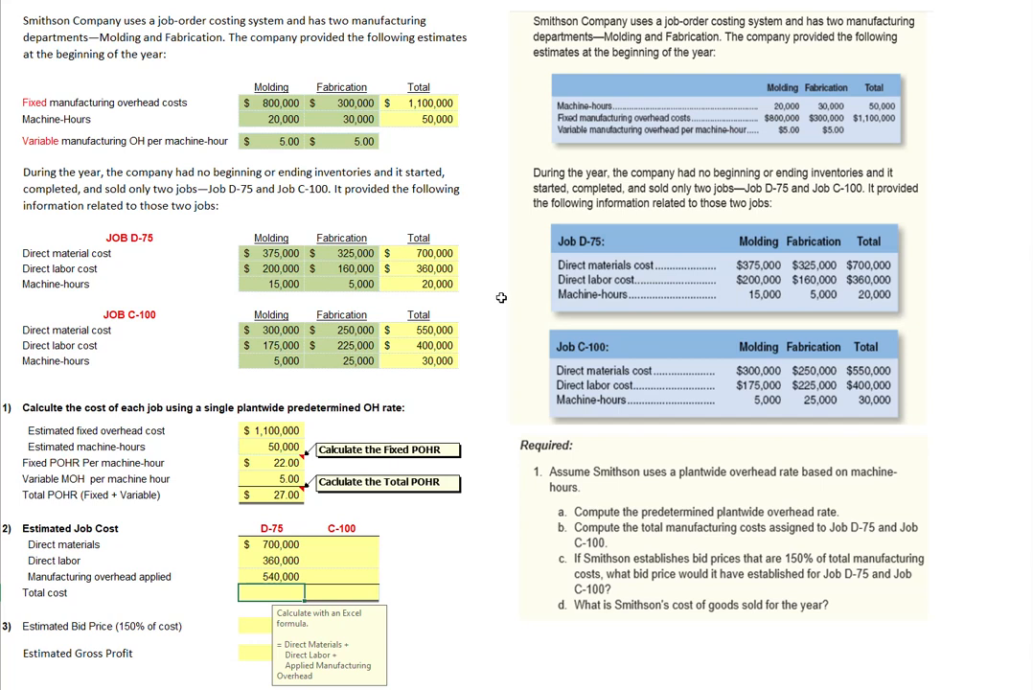
Calculate Job D-75's total cost by adding direct materials, direct labor and applied overhead with =C37+C38+C39
{"action": "type", "text": "="}
{"action": "left_click", "coordinate": [273, 543]}
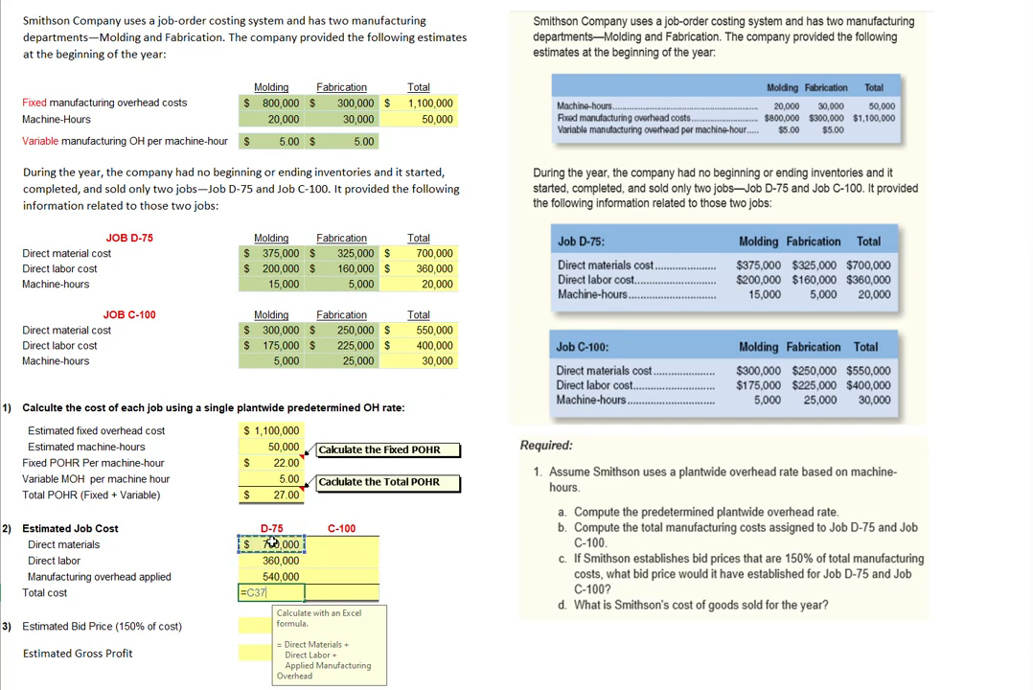
{"action": "type", "text": "+"}
{"action": "left_click", "coordinate": [273, 559]}
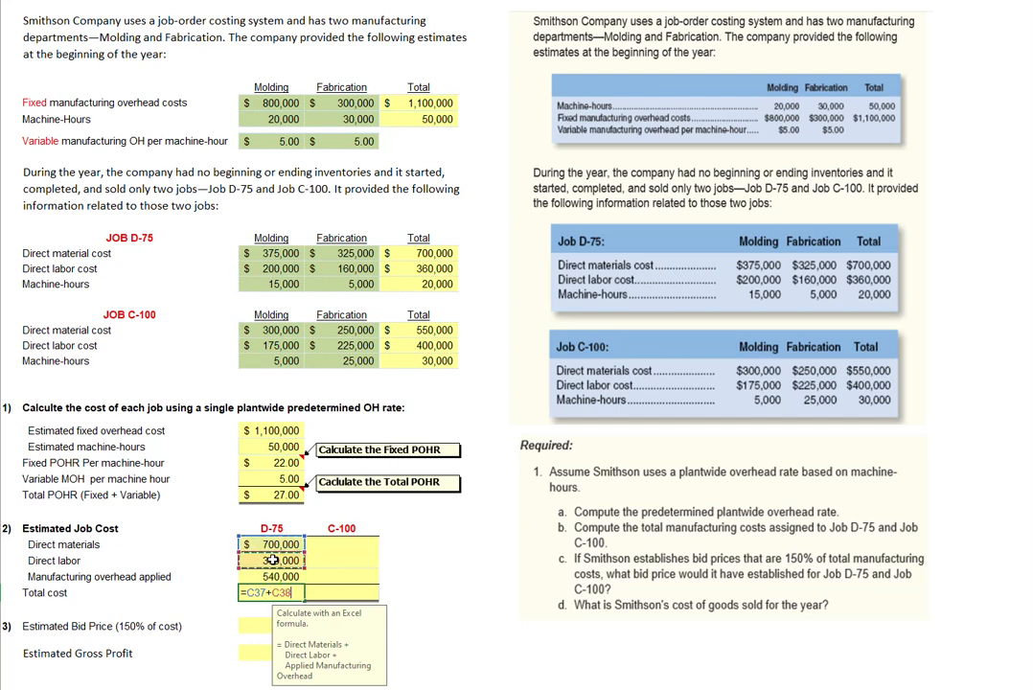
{"action": "type", "text": "+"}
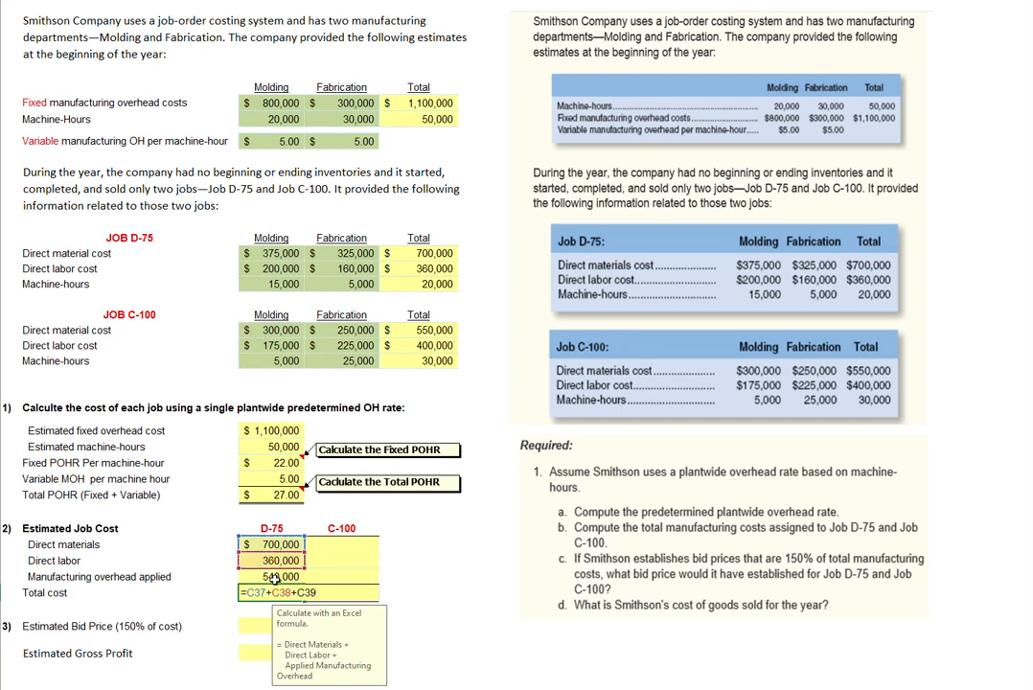
{"action": "left_click", "coordinate": [273, 576]}
{"action": "key", "text": "Return"}
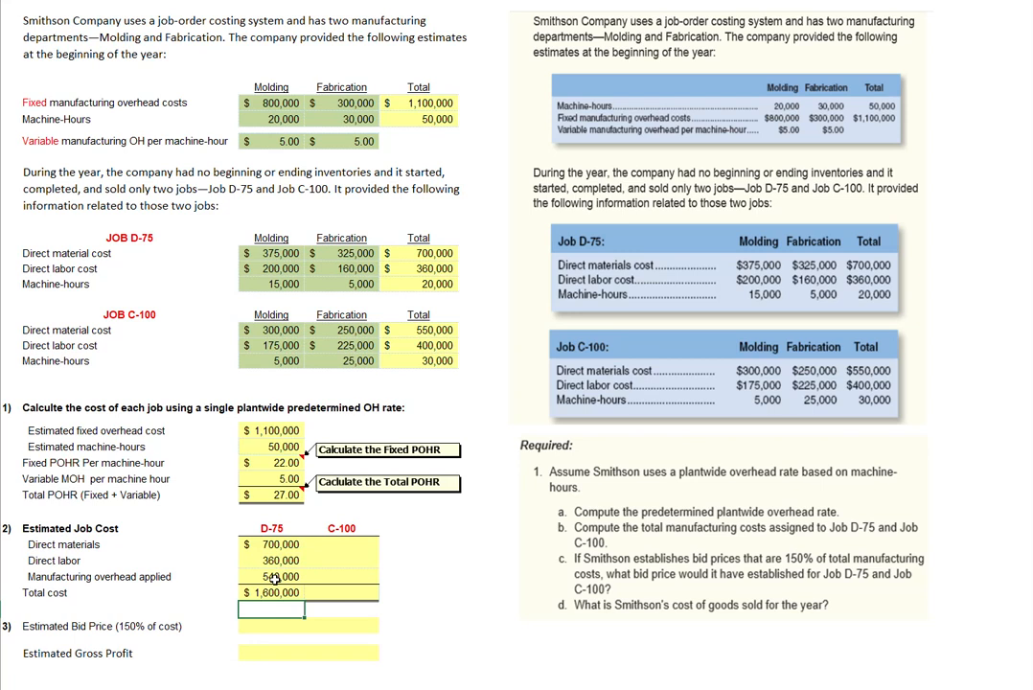
Link Job C-100's direct materials and direct labor in the estimated job cost section to their totals with =E23 and =E24
{"action": "left_click", "coordinate": [355, 544]}
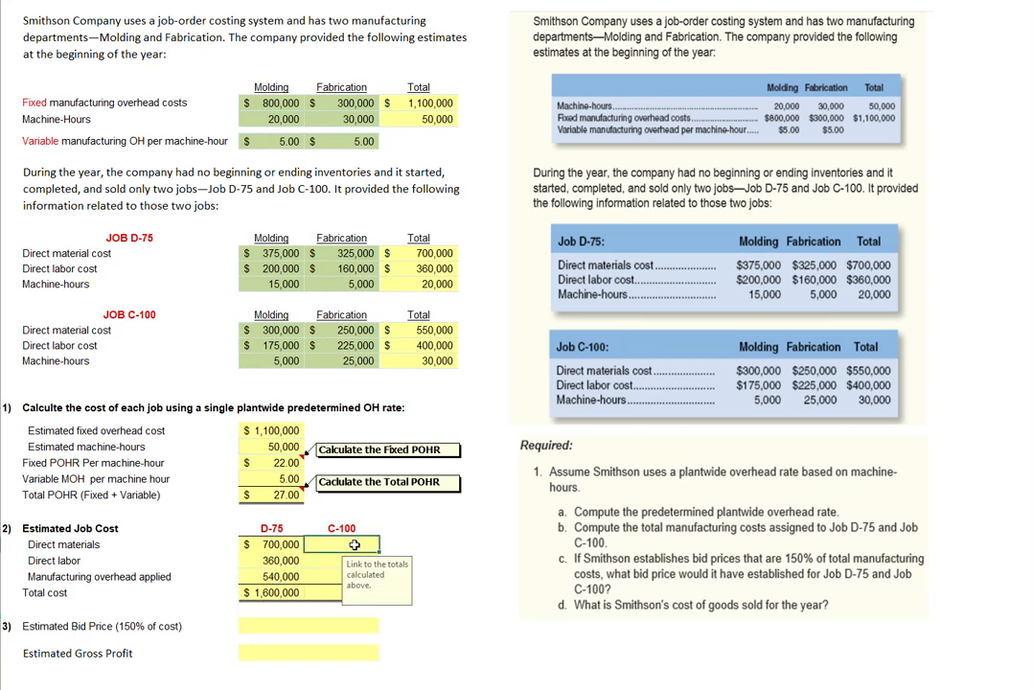
{"action": "type", "text": "="}
{"action": "left_click", "coordinate": [444, 330]}
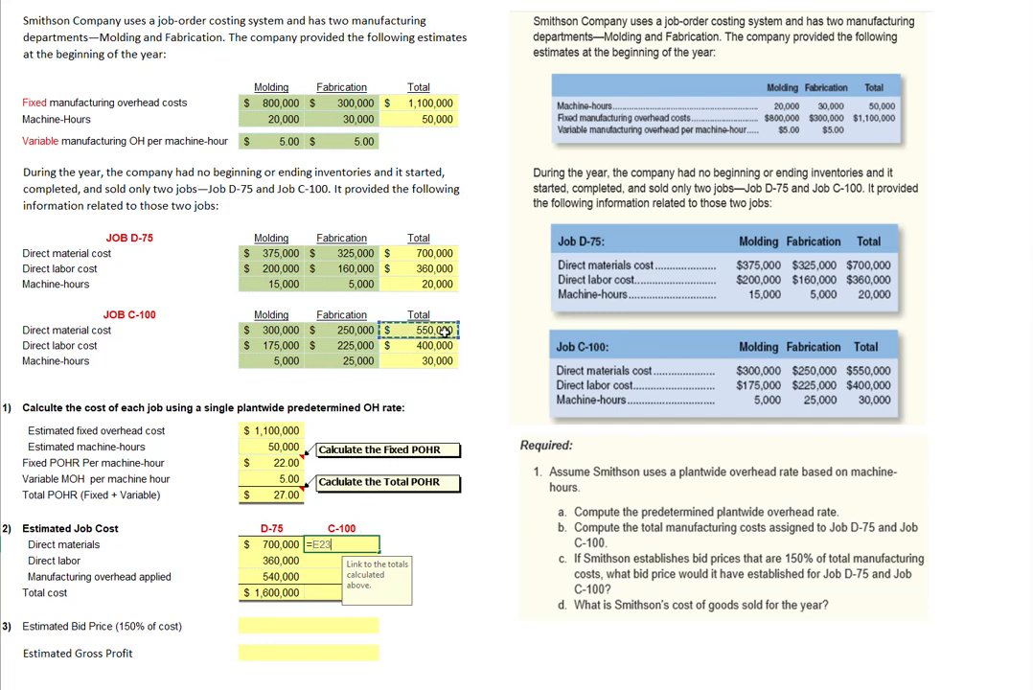
{"action": "key", "text": "Return"}
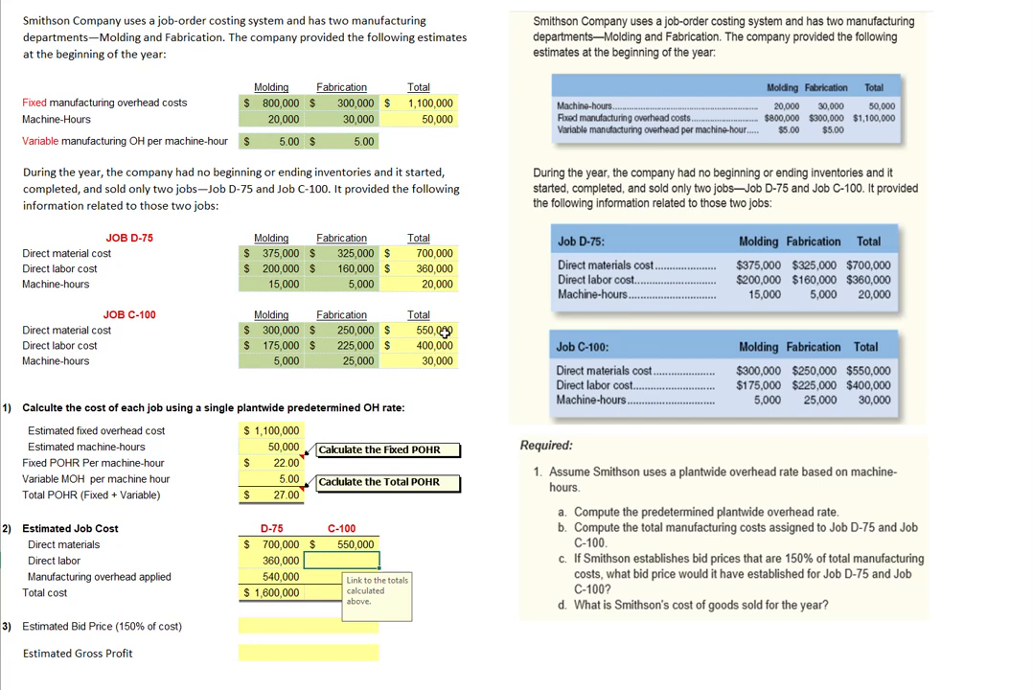
{"action": "type", "text": "="}
{"action": "left_click", "coordinate": [443, 345]}
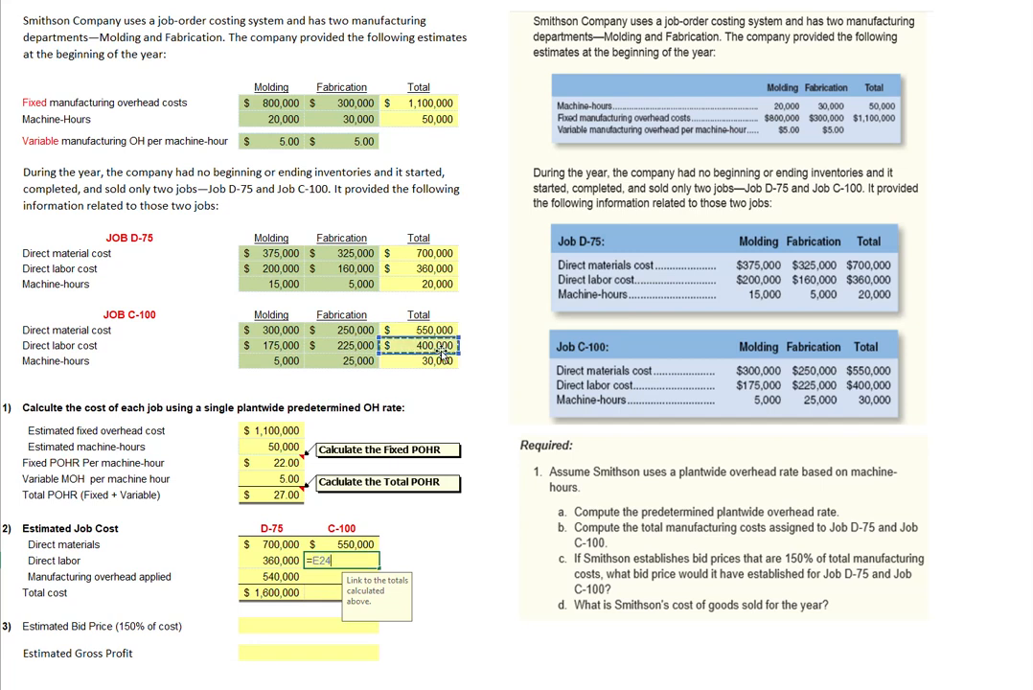
{"action": "key", "text": "Return"}
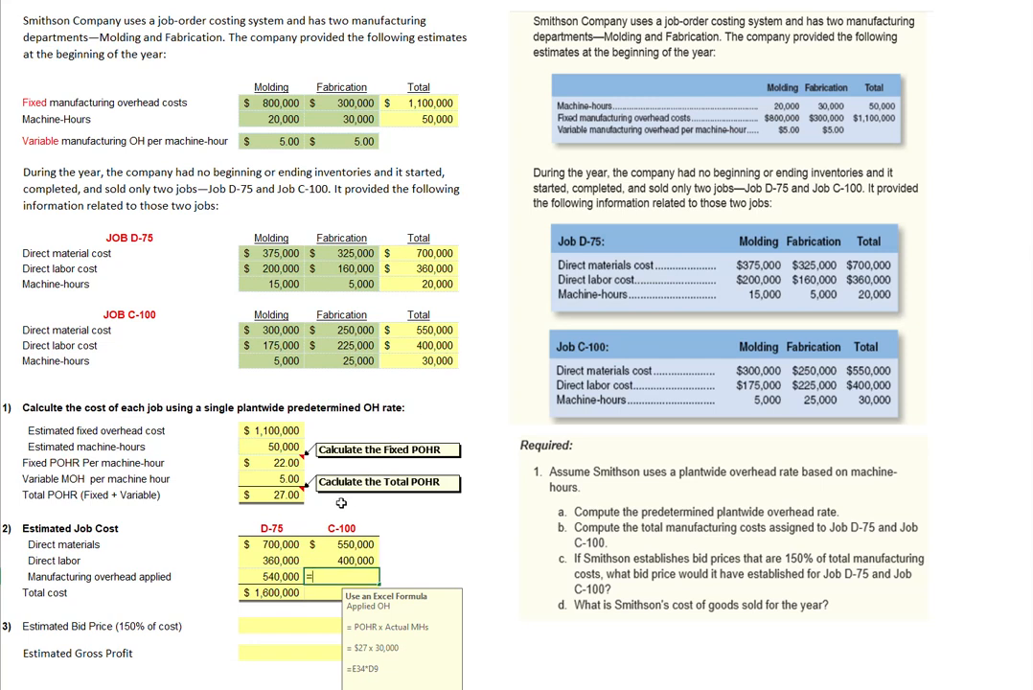
Calculate Job C-100's applied manufacturing overhead by multiplying the total POHR by the job's total machine-hours with =C34*E25
{"action": "left_click", "coordinate": [284, 496]}
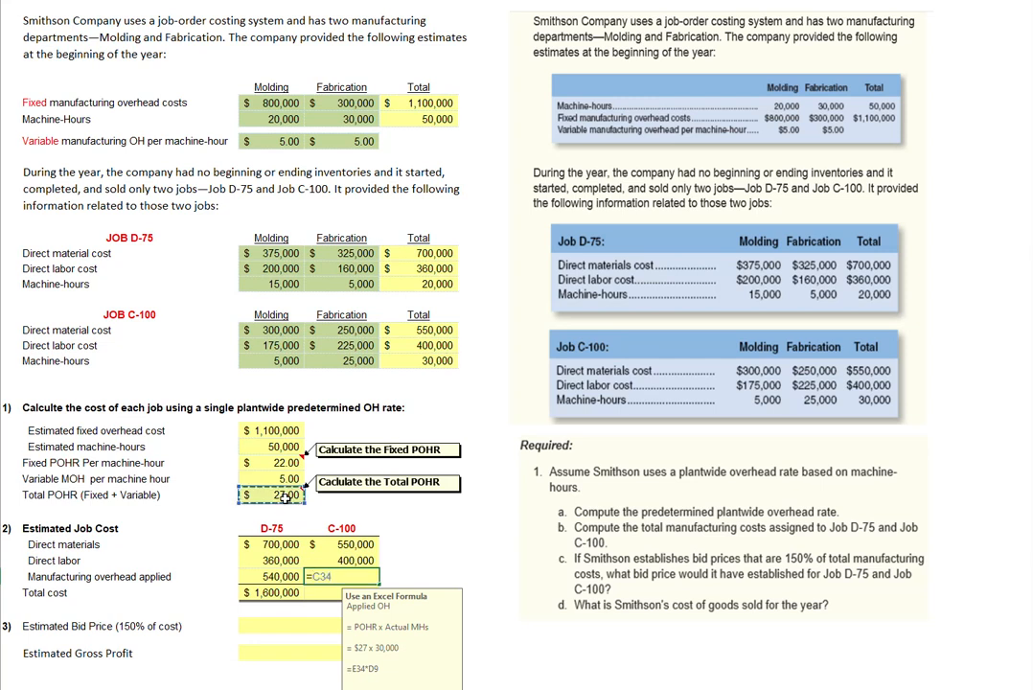
{"action": "type", "text": "*"}
{"action": "left_click", "coordinate": [435, 361]}
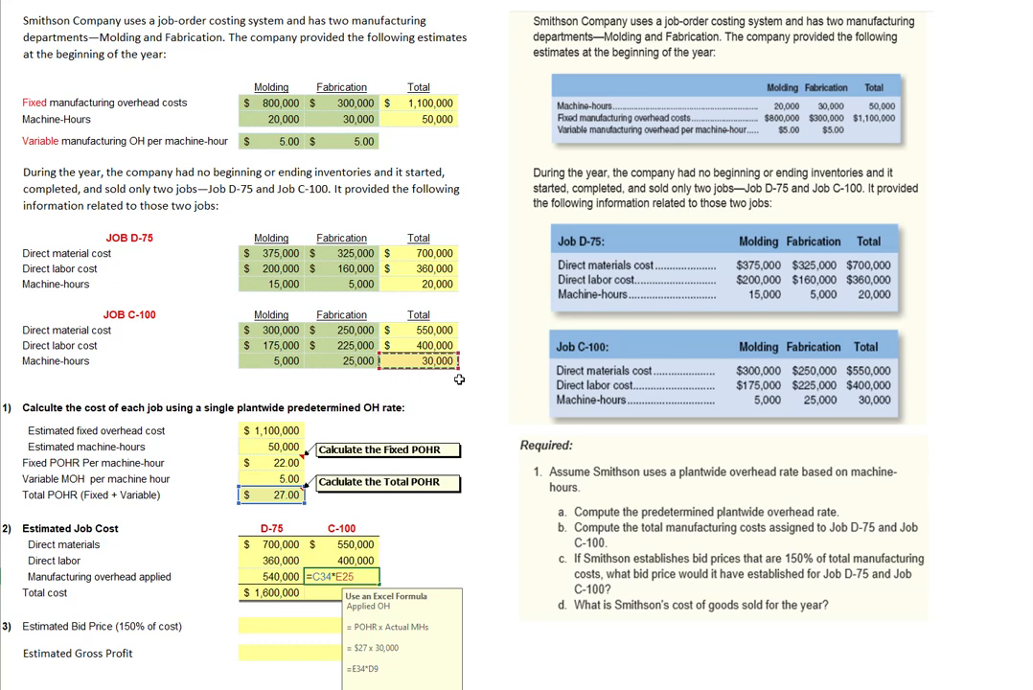
{"action": "key", "text": "Return"}
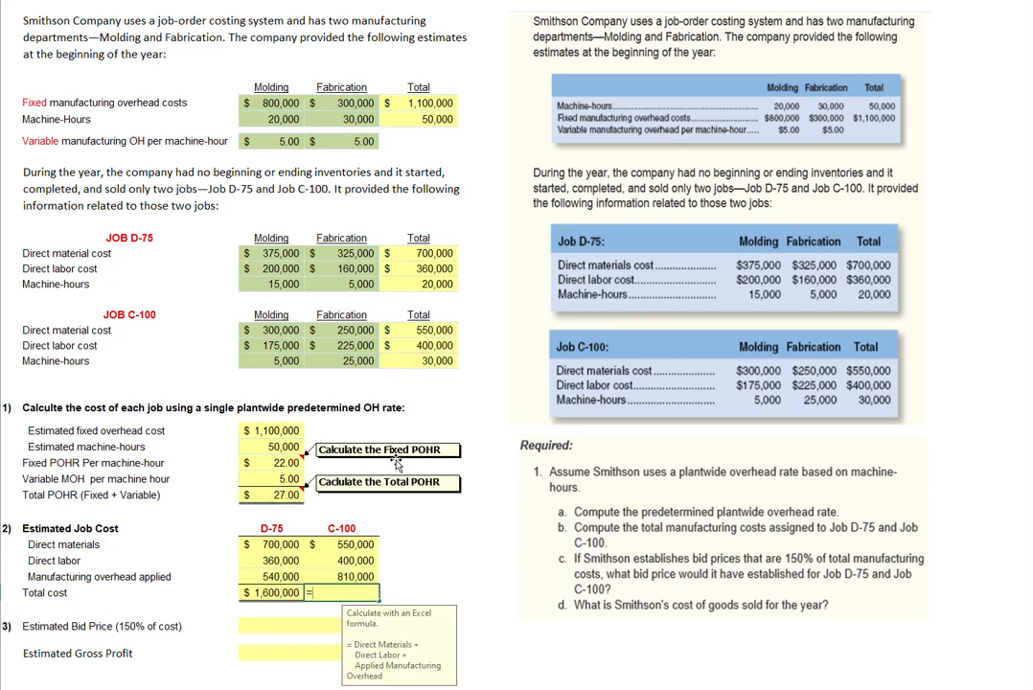
Calculate Job C-100's total cost by adding direct materials, direct labor and applied overhead with =D37+D38+D39
{"action": "type", "text": "="}
{"action": "left_click", "coordinate": [357, 539]}
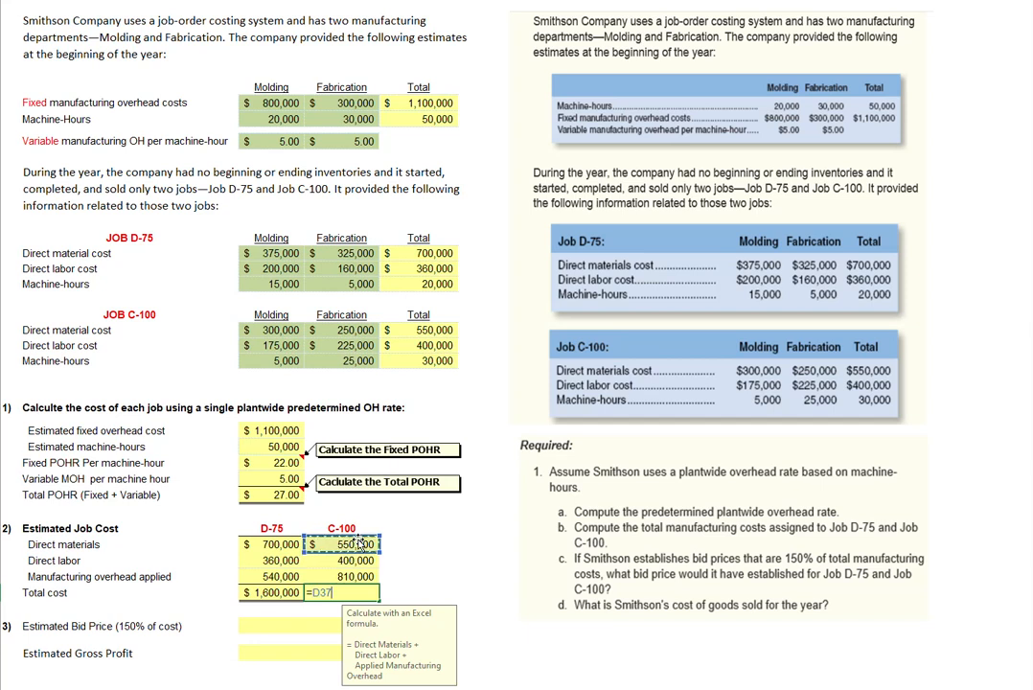
{"action": "type", "text": "+"}
{"action": "left_click", "coordinate": [352, 559]}
{"action": "type", "text": "+"}
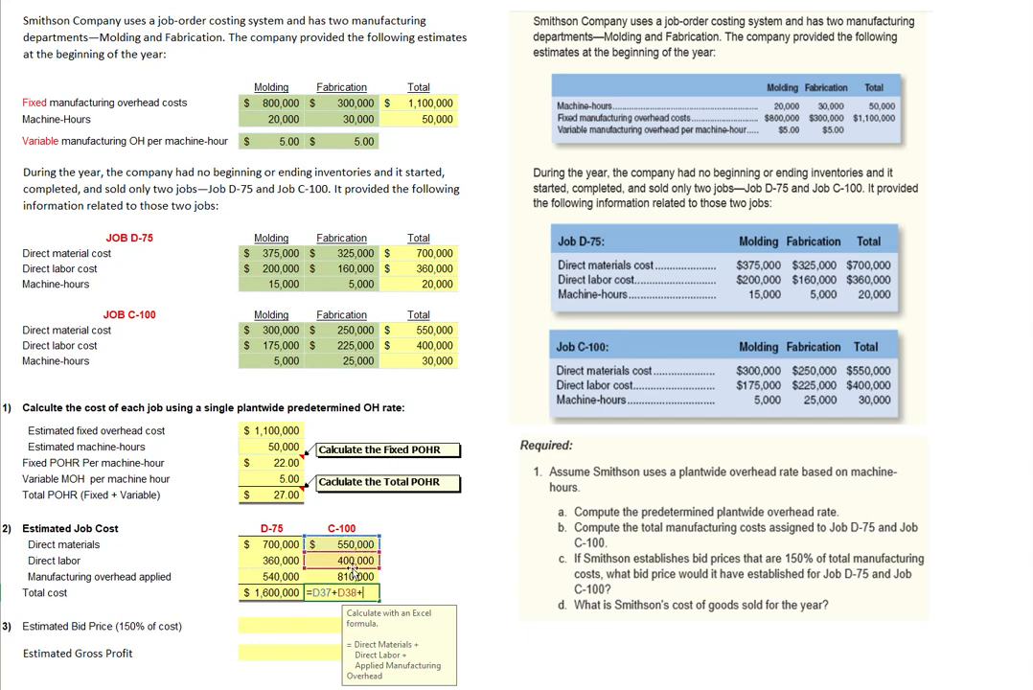
{"action": "left_click", "coordinate": [362, 576]}
{"action": "key", "text": "Return"}
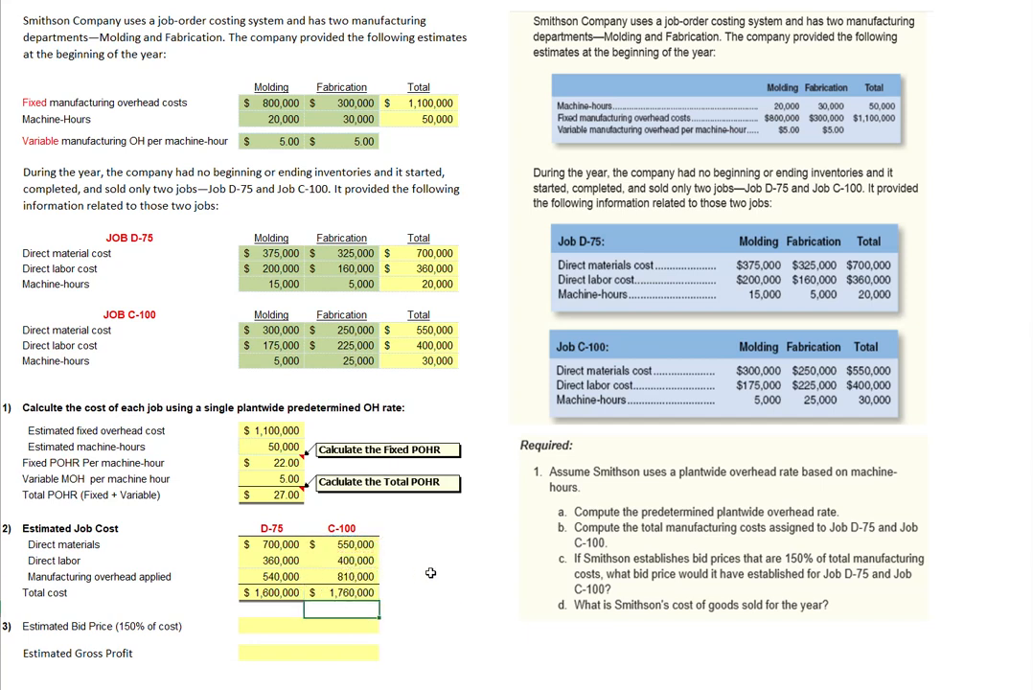